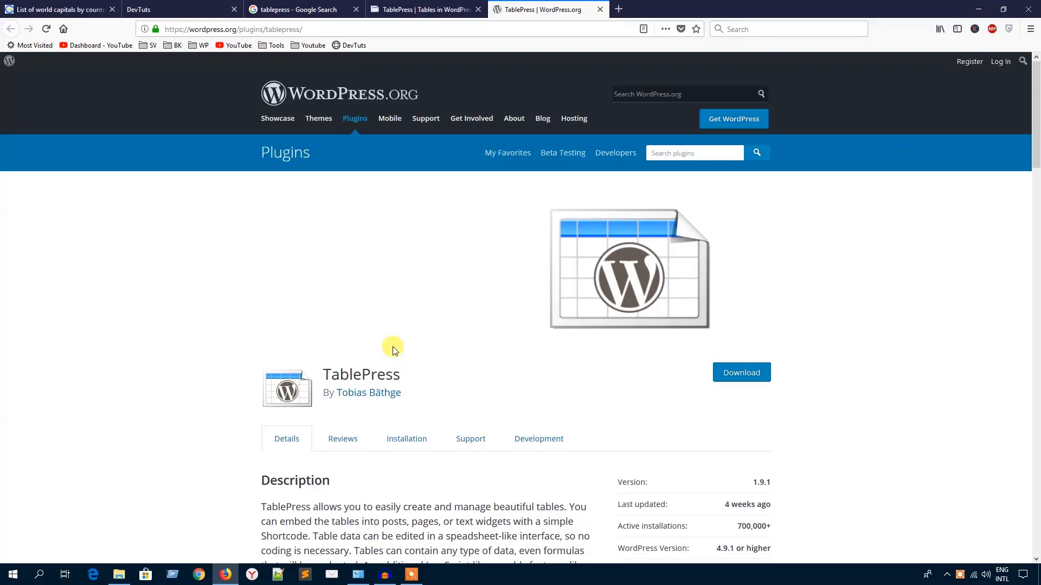
# Select the 'TablePress' heading on the WordPress.org plugin page and copy it.
pyautogui.scroll(-2, 393, 349)
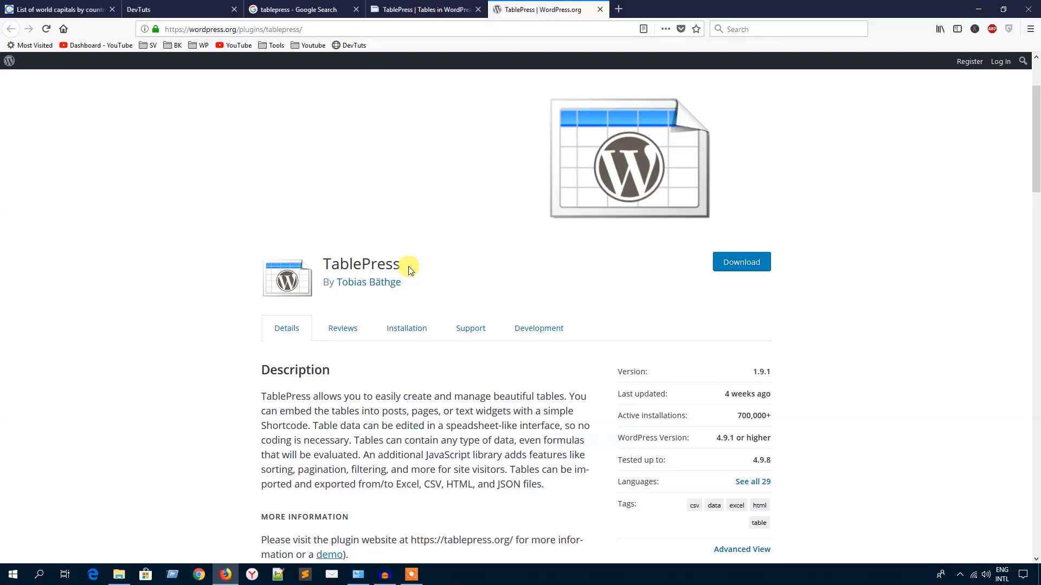
pyautogui.moveTo(409, 269); pyautogui.dragTo(323, 264)
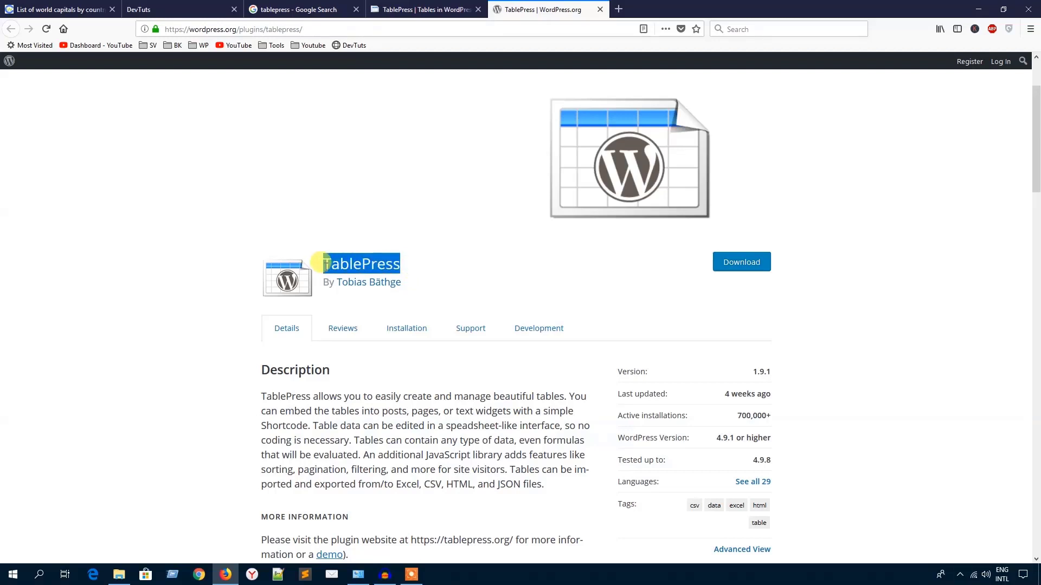
pyautogui.click(432, 267)
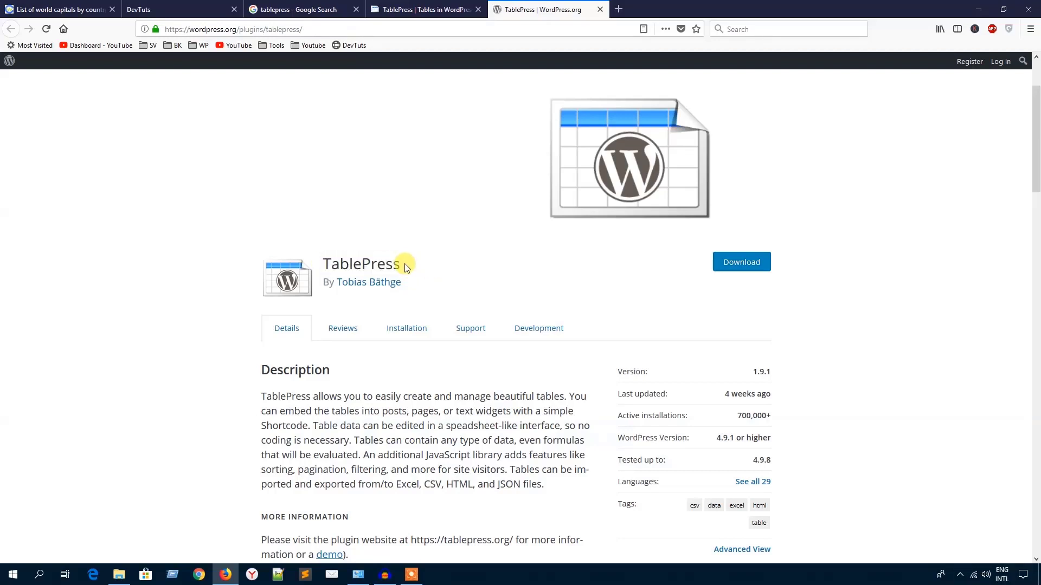
pyautogui.moveTo(406, 267); pyautogui.dragTo(323, 263)
pyautogui.rightClick(336, 269)
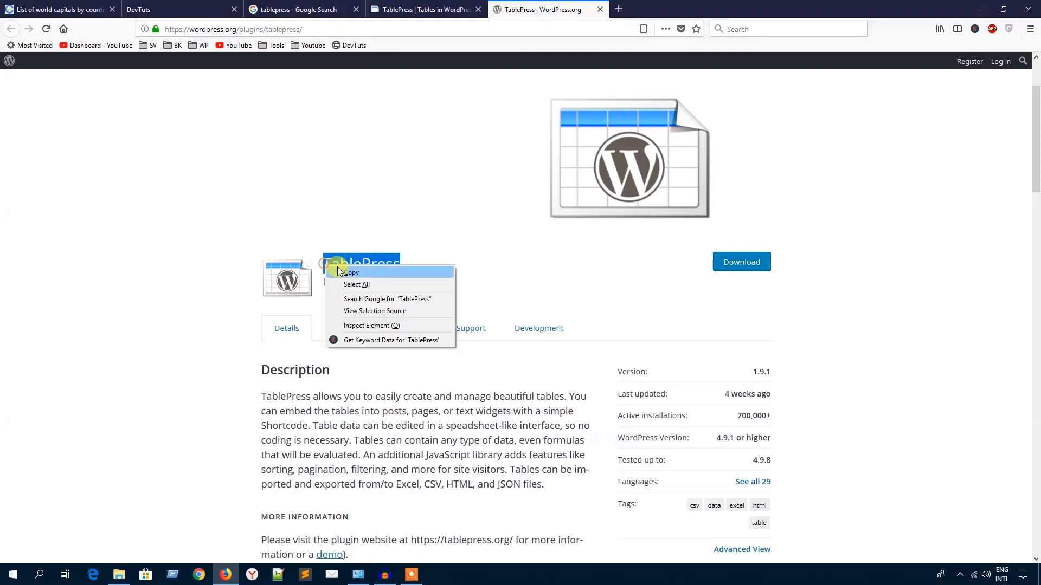
pyautogui.click(350, 273)
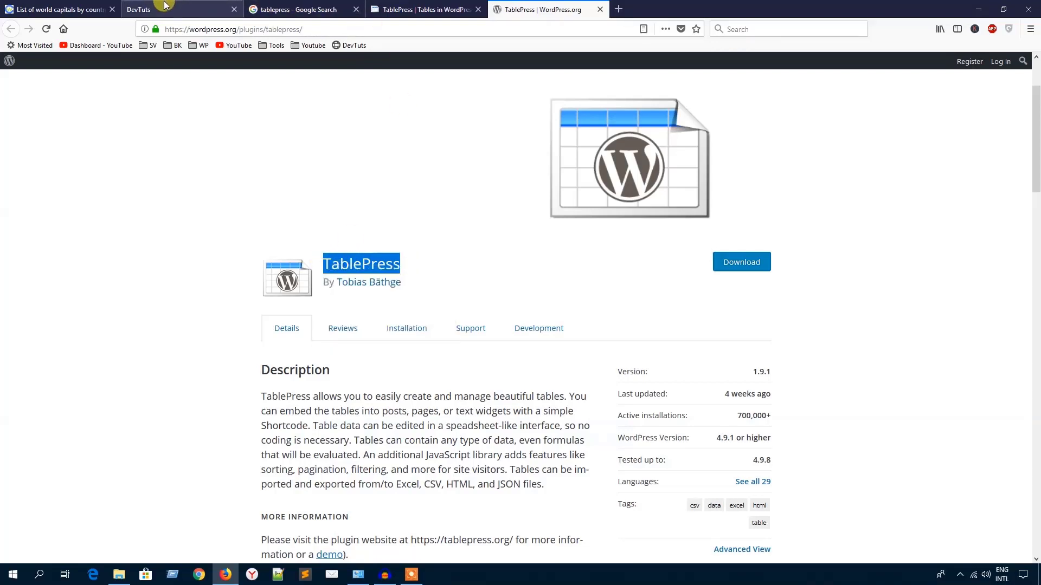
# From the DevTuts dashboard, add the TablePress plugin via Plugins > Add New and activate it.
pyautogui.click(165, 6)
pyautogui.moveTo(48, 61)
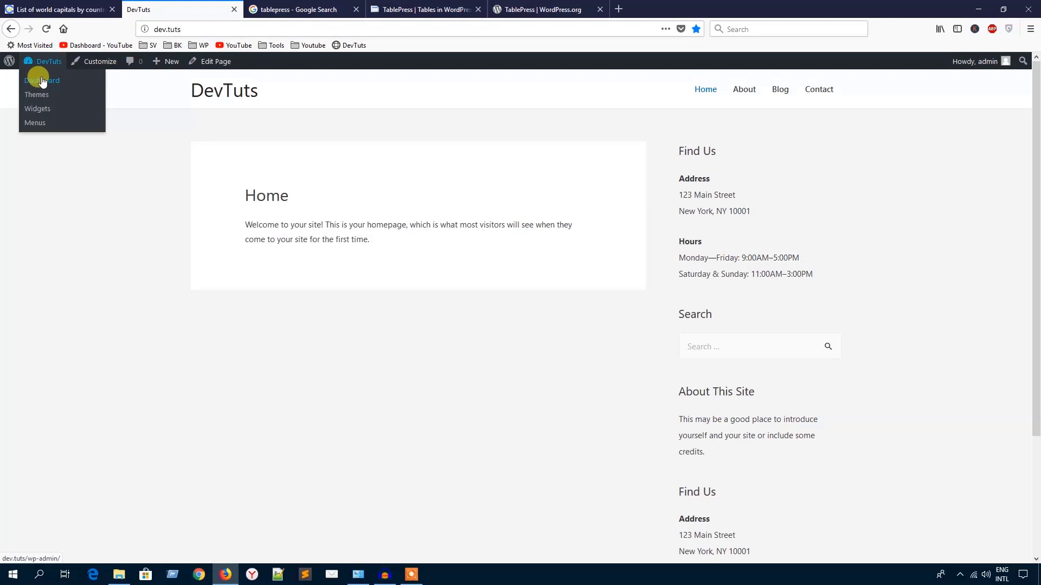
pyautogui.click(42, 81)
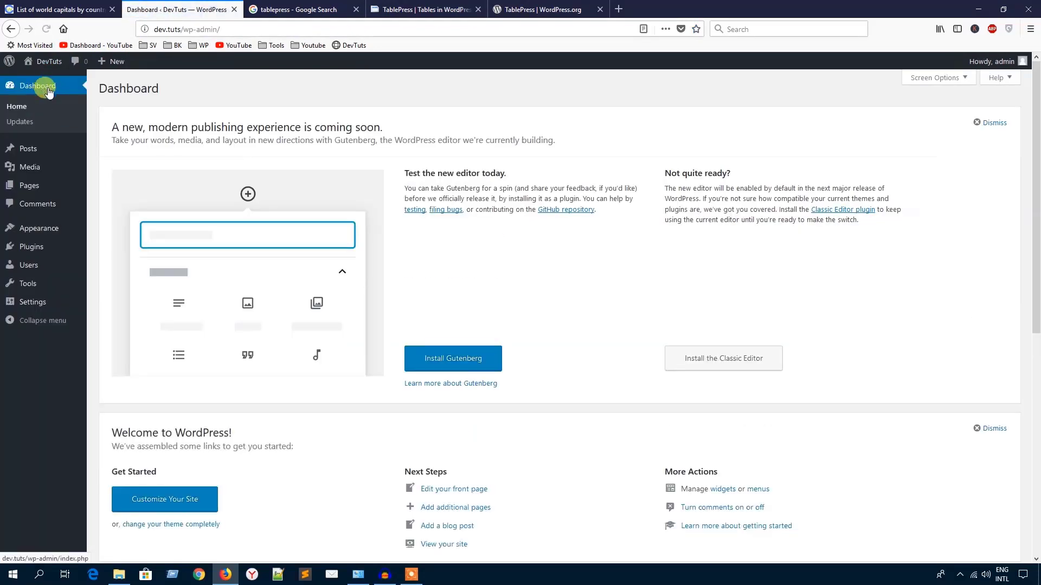
pyautogui.moveTo(32, 249)
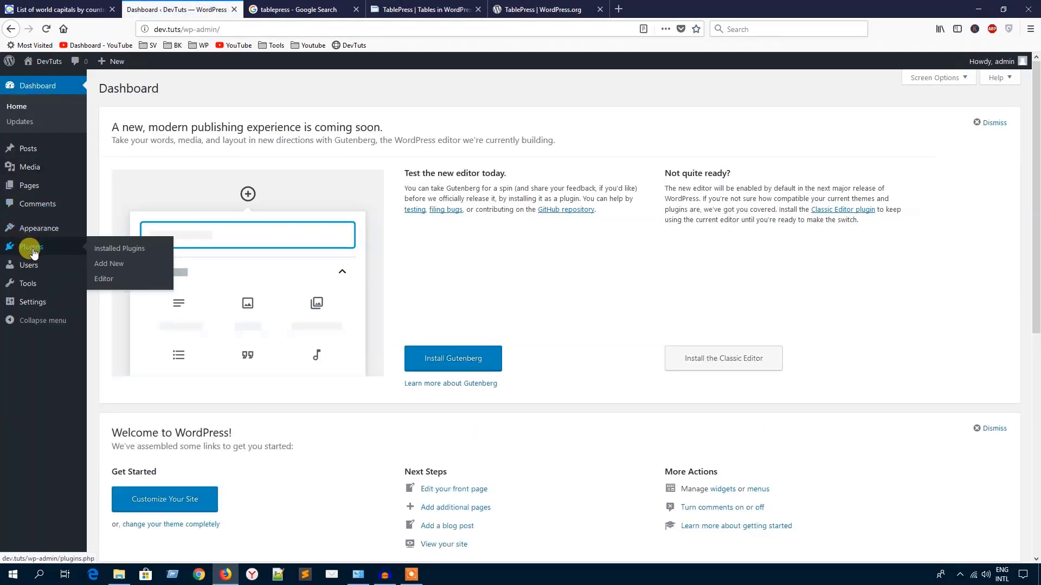
pyautogui.click(114, 268)
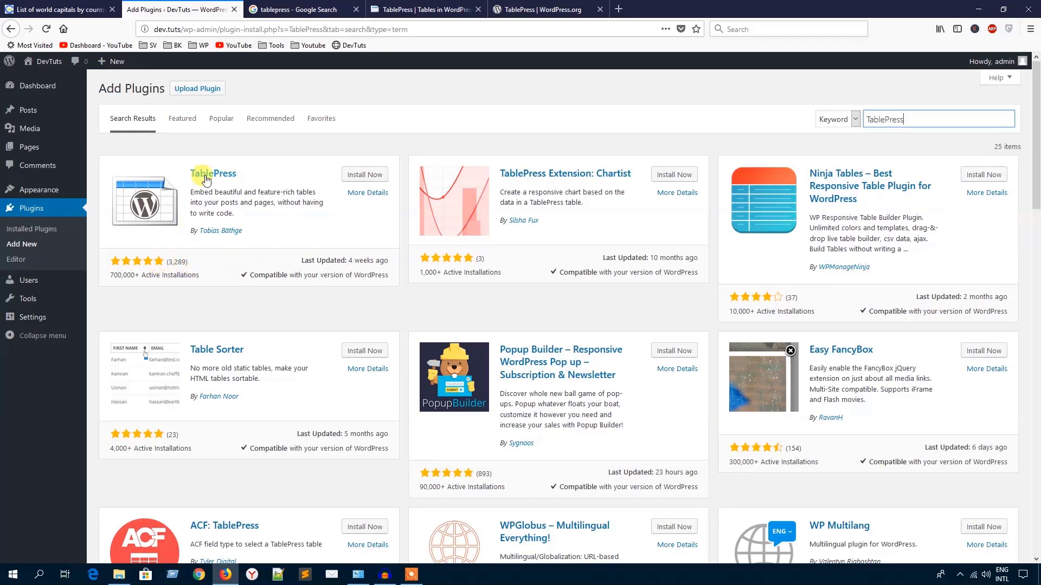
pyautogui.click(374, 178)
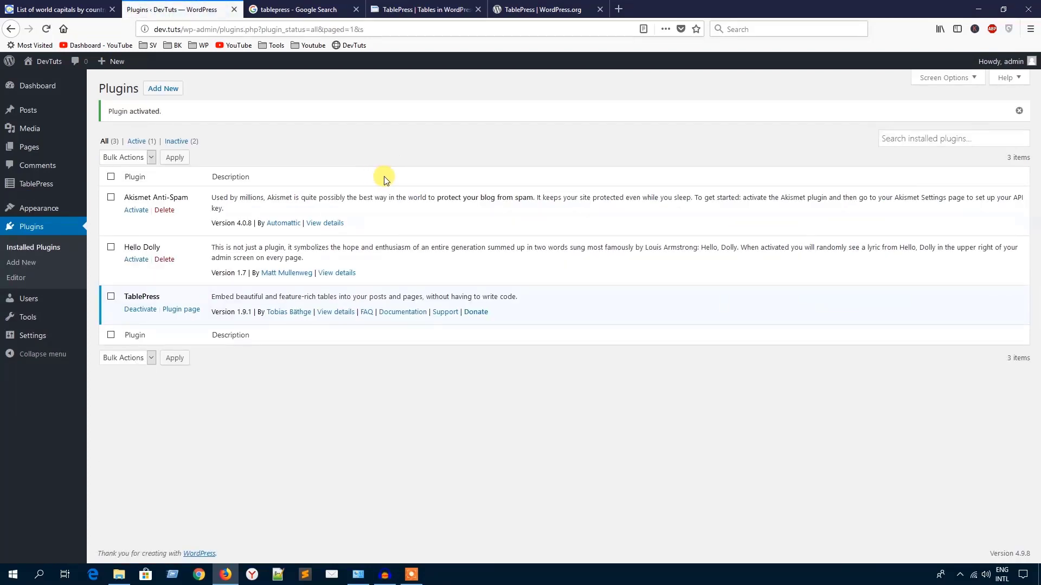
# In TablePress Add New Table, name it 'First Table', leave the description empty, and set 1 row and 1 column.
pyautogui.moveTo(48, 187)
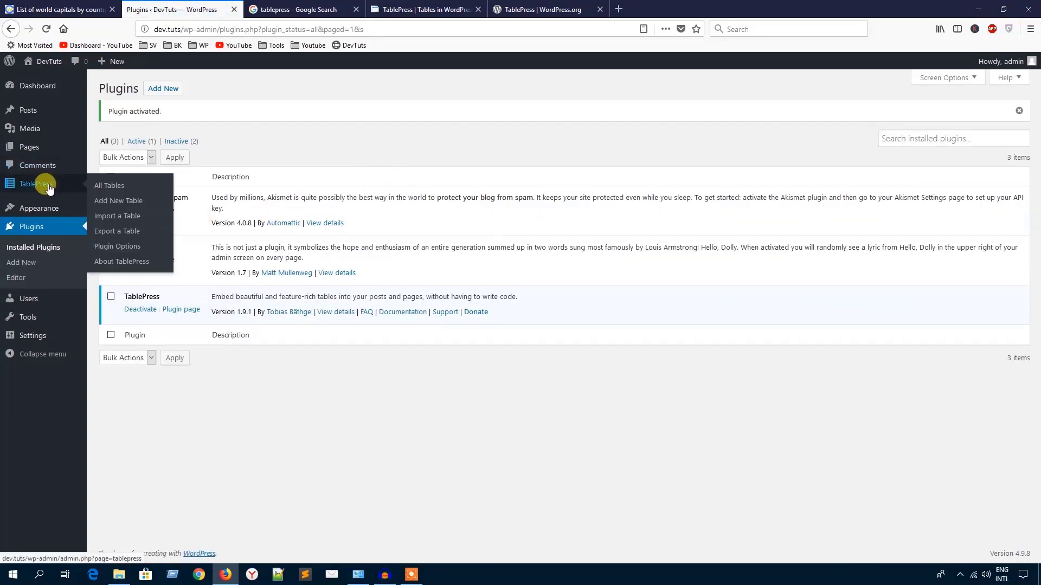
pyautogui.click(118, 201)
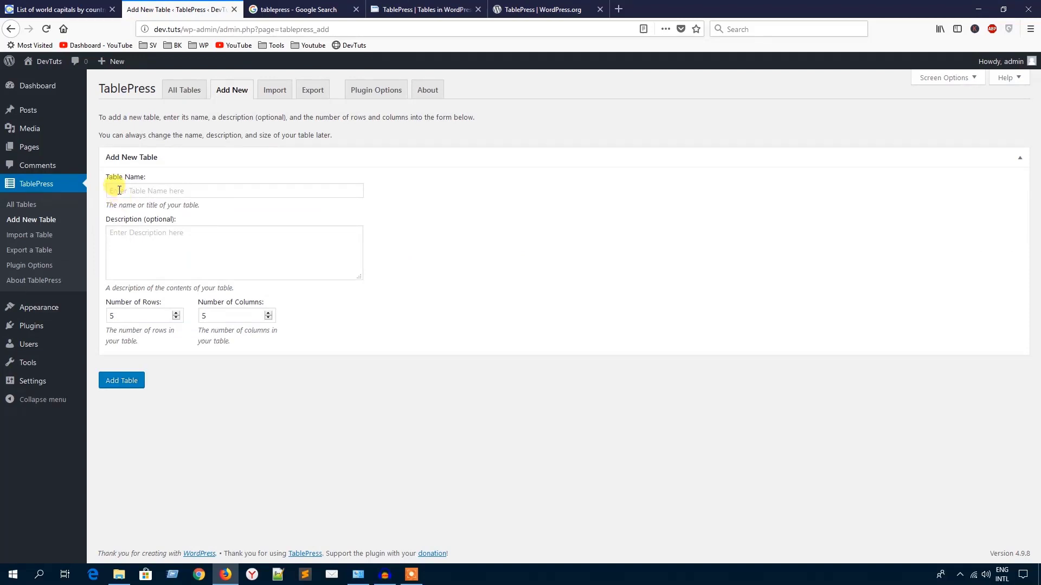
pyautogui.click(120, 191)
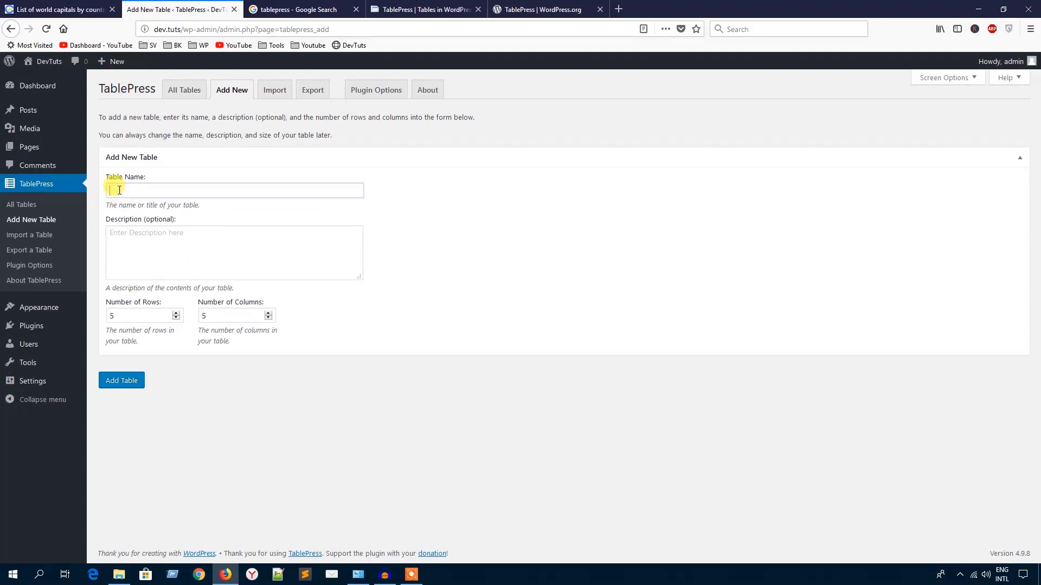
pyautogui.write('First Table')
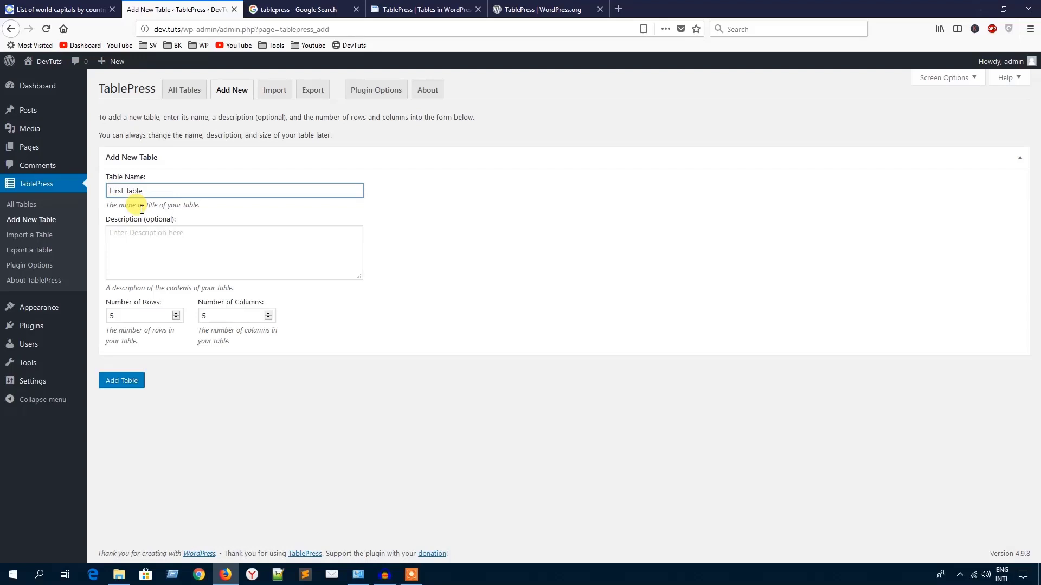
pyautogui.click(139, 233)
pyautogui.click(441, 254)
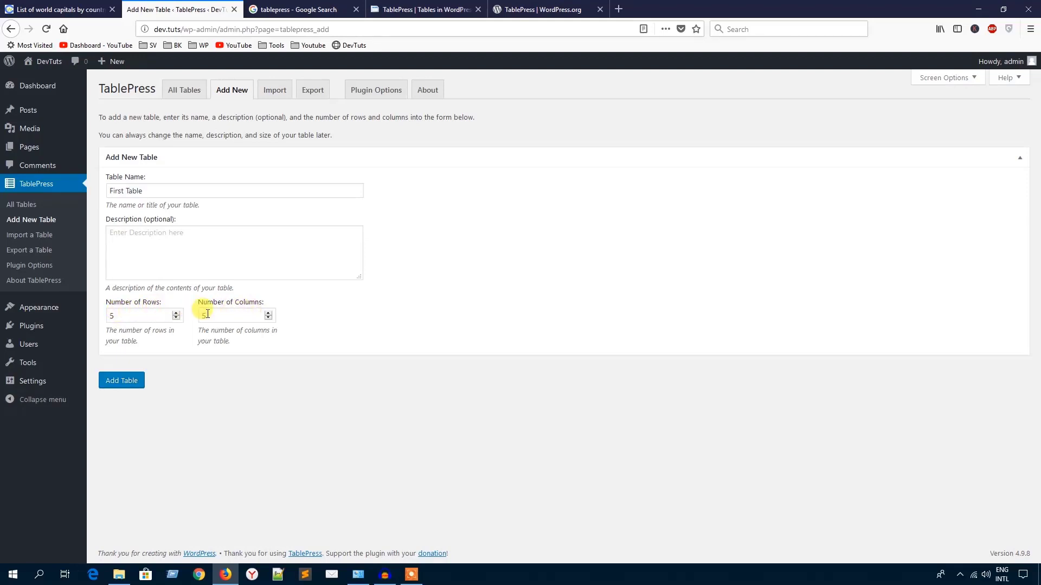
pyautogui.doubleClick(128, 316)
pyautogui.write('1')
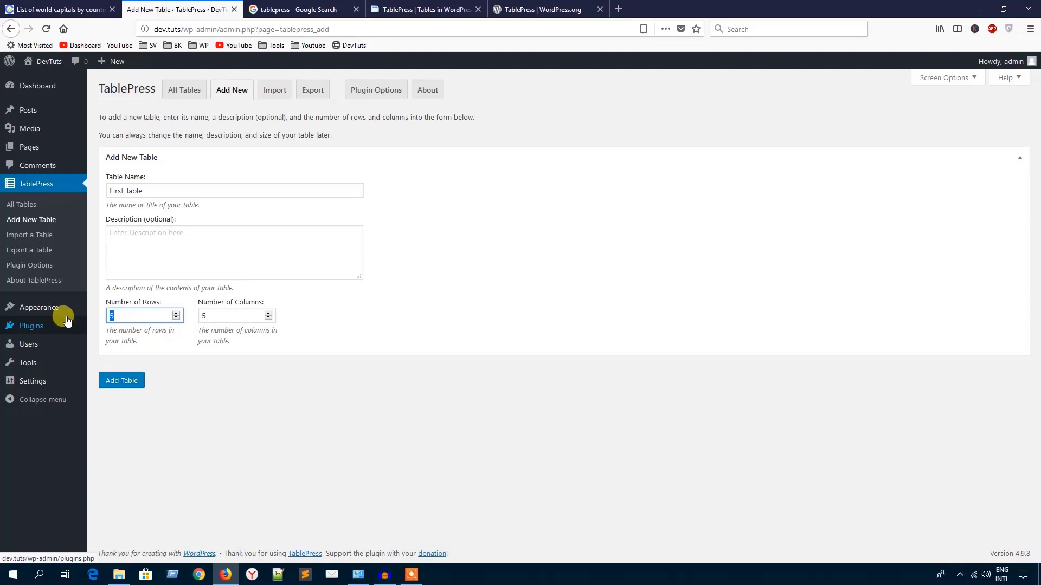
pyautogui.doubleClick(220, 316)
pyautogui.write('1')
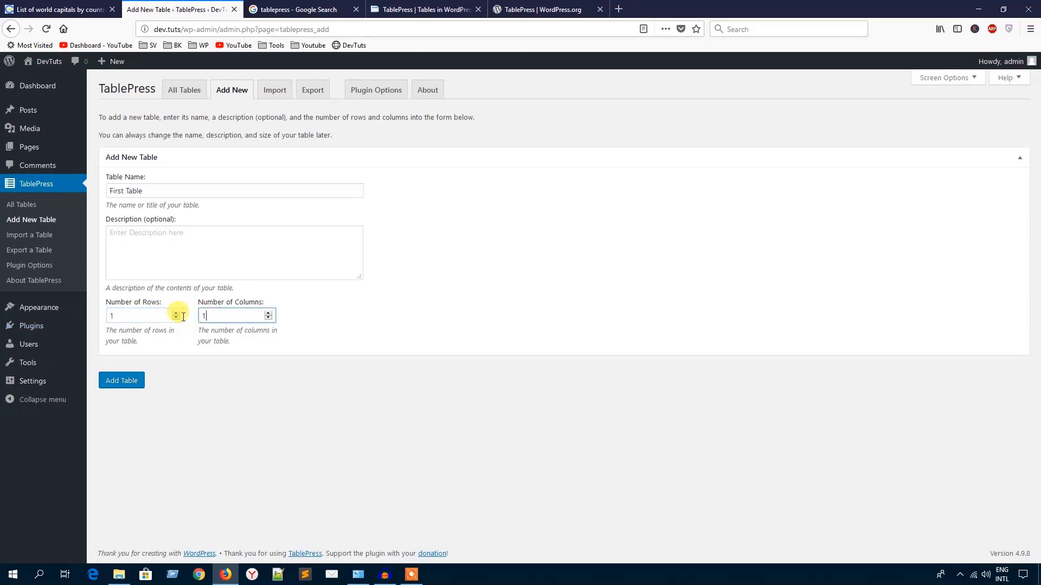
# Create First Table and dismiss the tip about moving rows and columns.
pyautogui.click(125, 384)
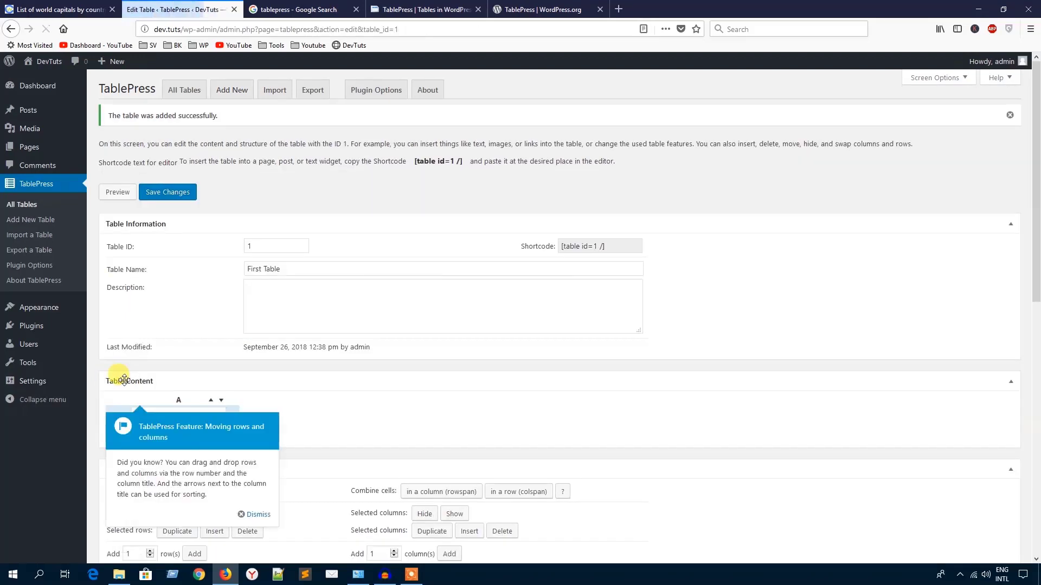
pyautogui.scroll(-3, 428, 362)
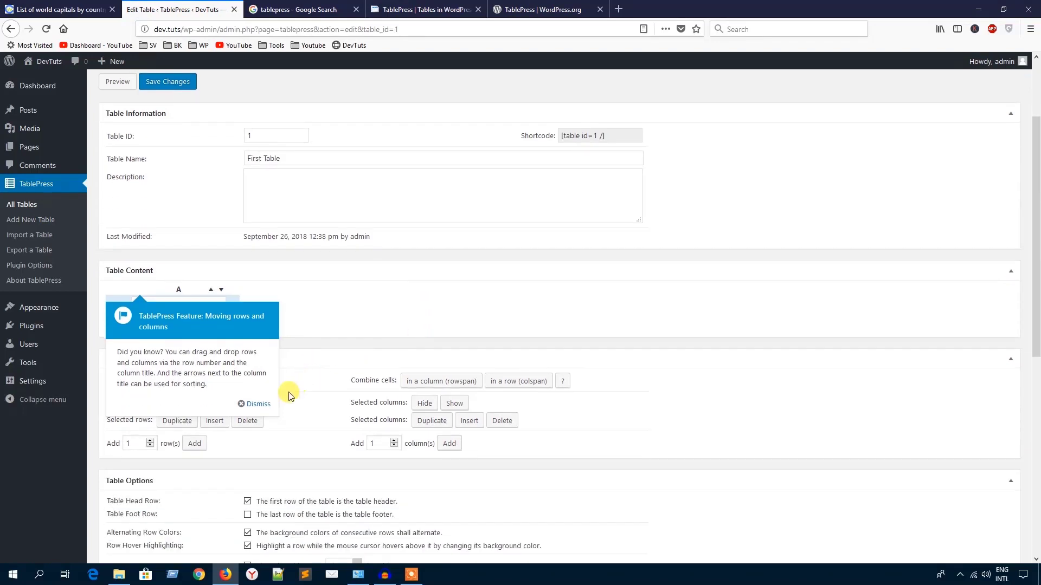
pyautogui.click(263, 404)
pyautogui.scroll(3, 327, 261)
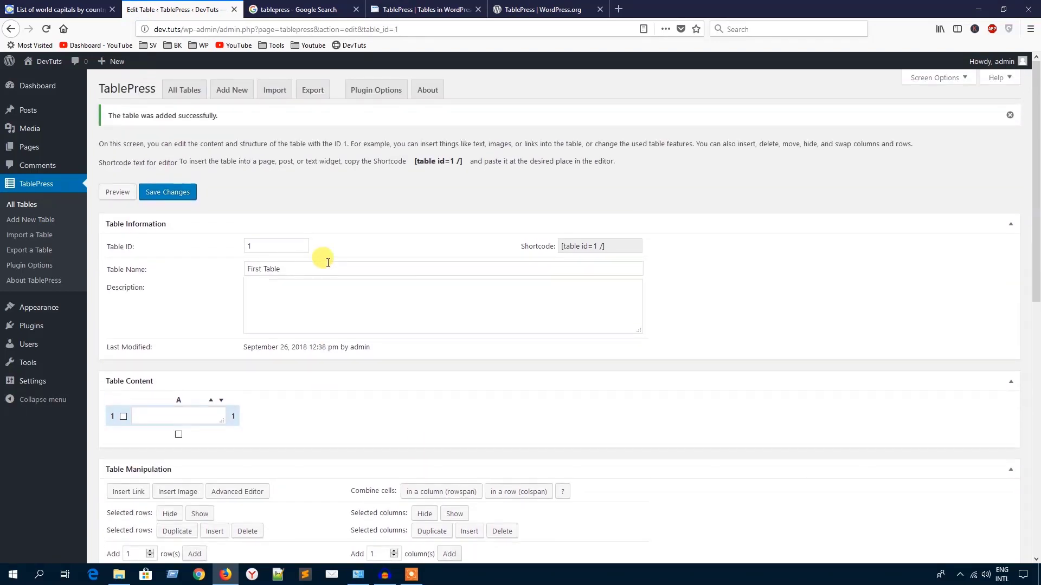
pyautogui.scroll(-3, 325, 262)
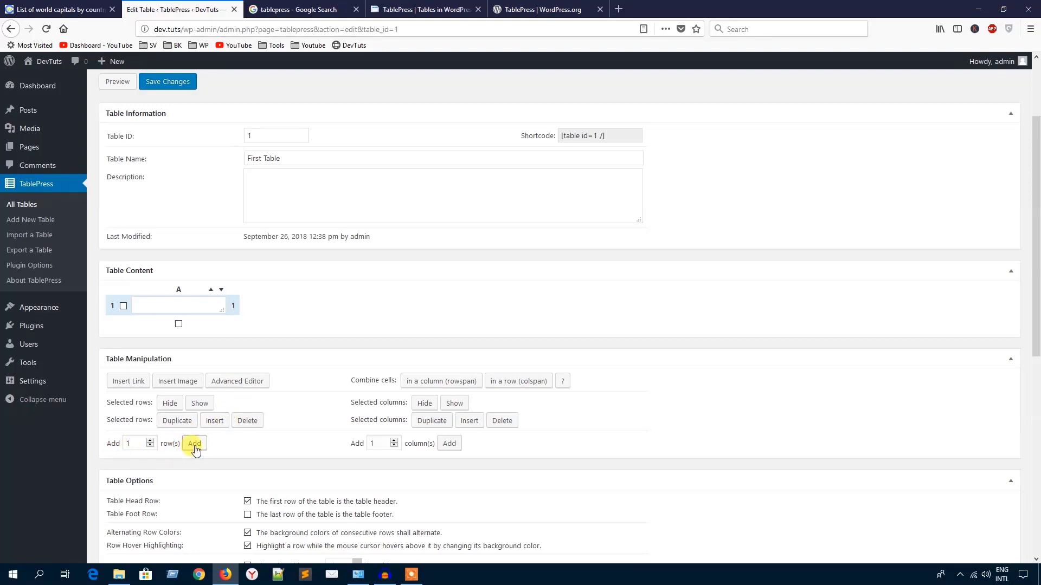
# Add one row, acknowledge the no-rows-selected warning, then add five more rows.
pyautogui.click(194, 444)
pyautogui.click(204, 443)
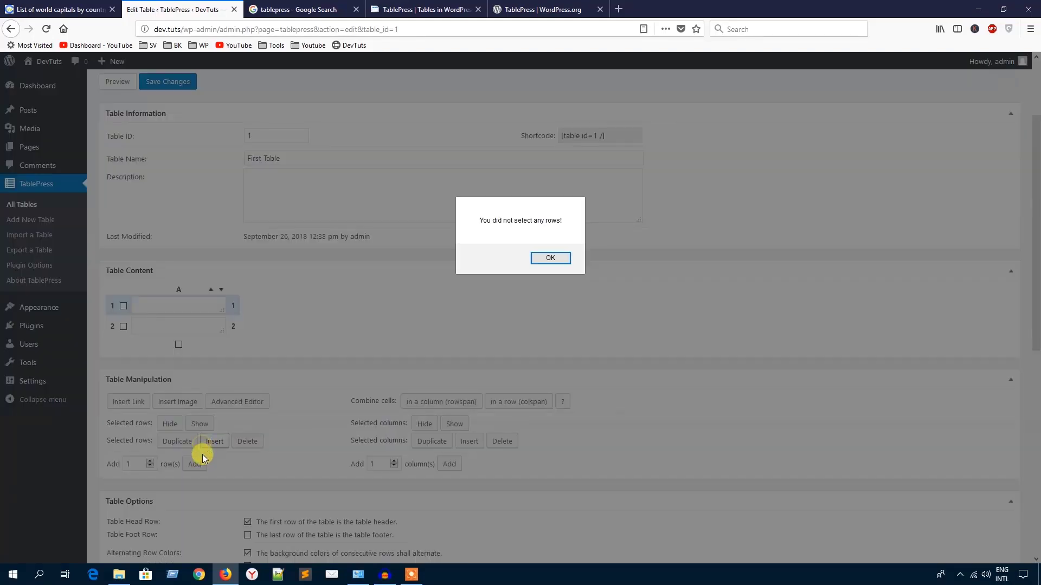
pyautogui.click(542, 259)
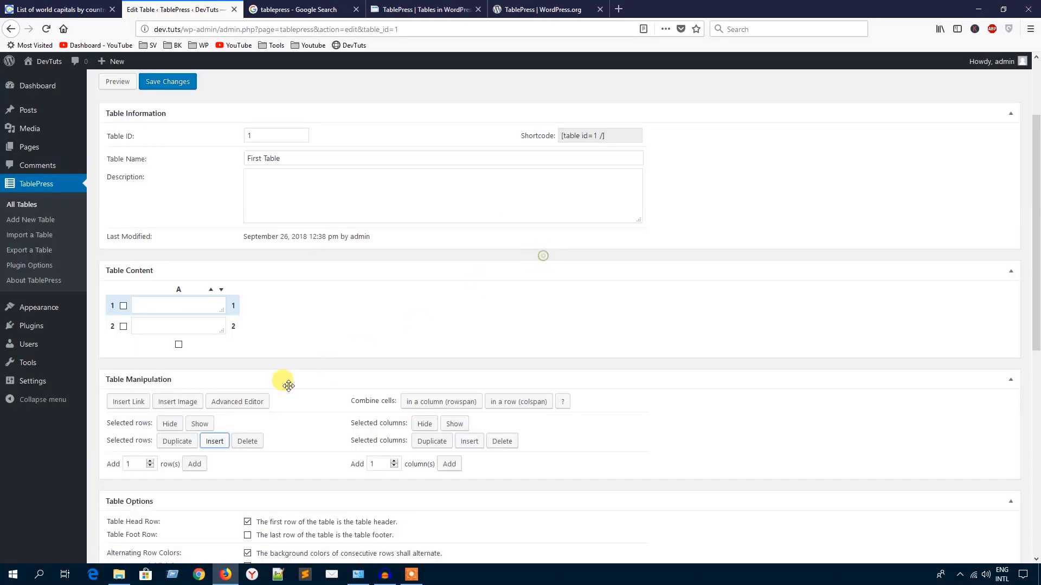
pyautogui.doubleClick(130, 464)
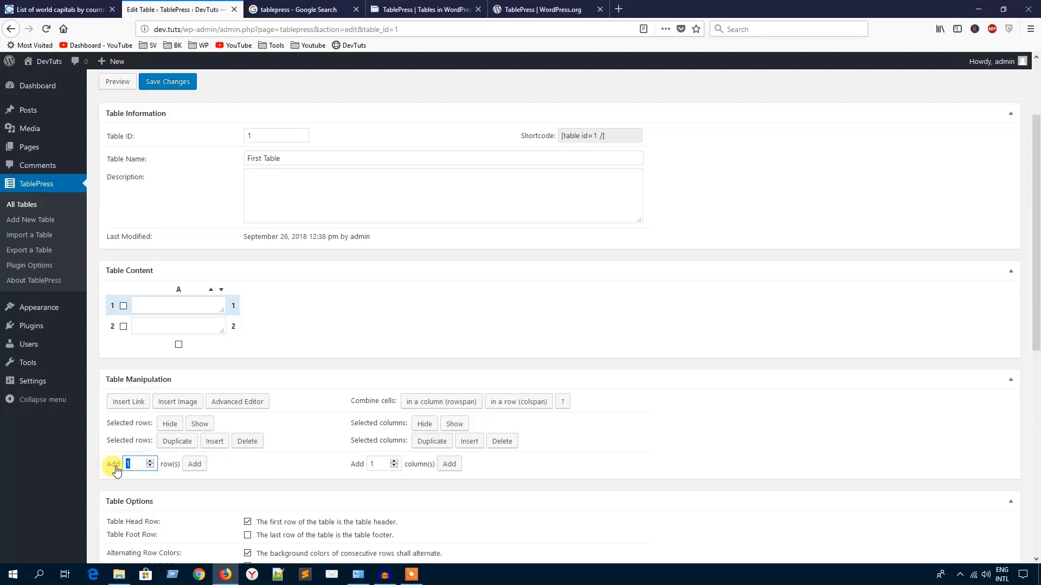
pyautogui.click(194, 464)
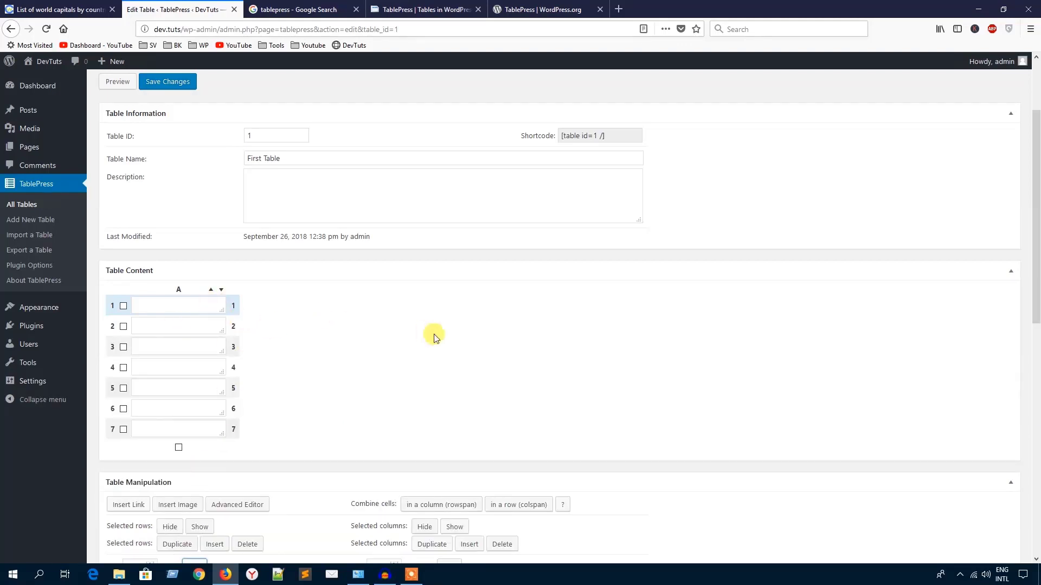
# Add four columns to First Table, then delete column B, leaving columns A–D.
pyautogui.scroll(-2, 490, 338)
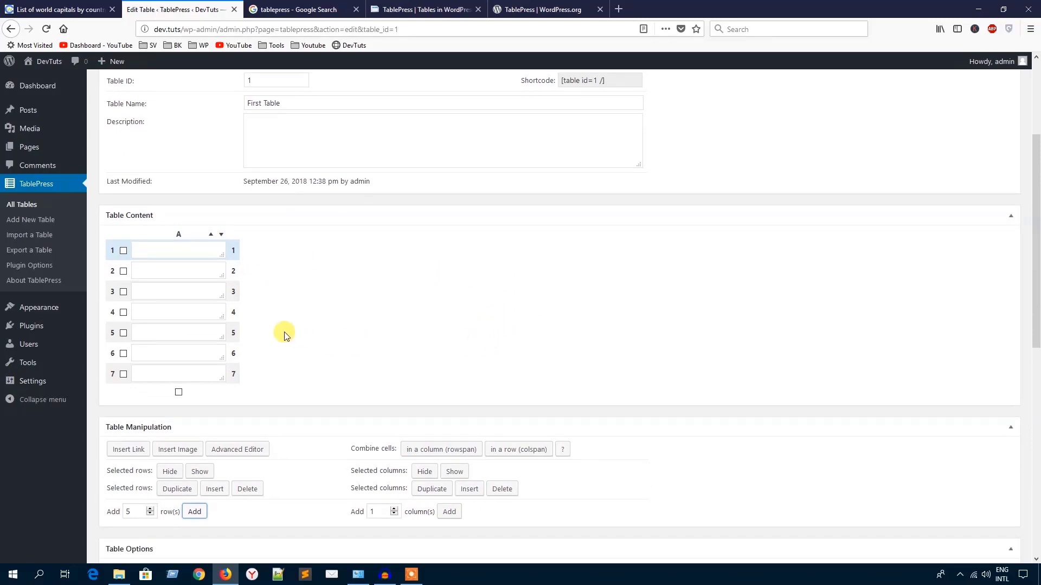
pyautogui.click(368, 512)
pyautogui.doubleClick(368, 512)
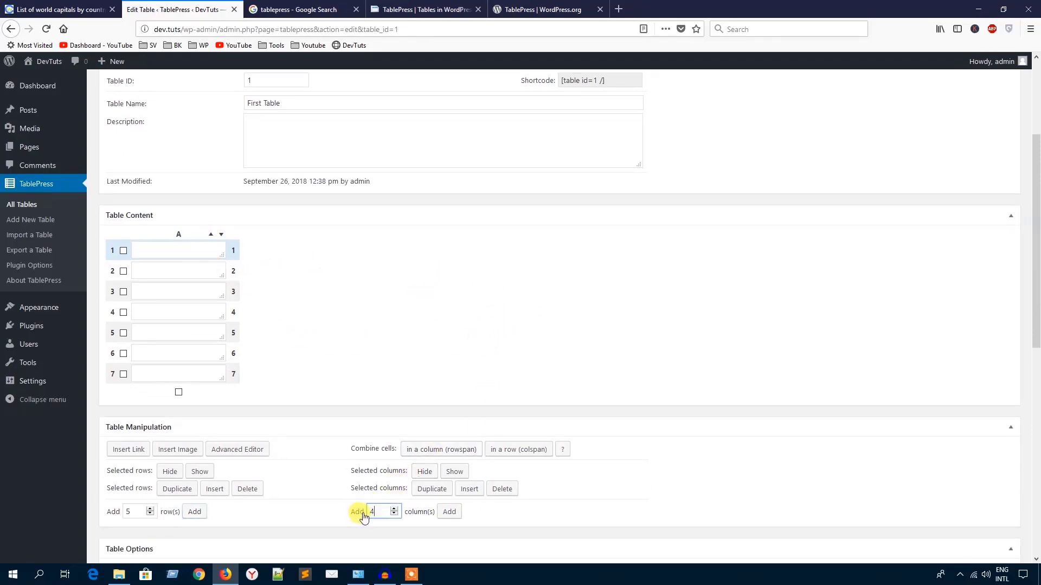
pyautogui.click(452, 514)
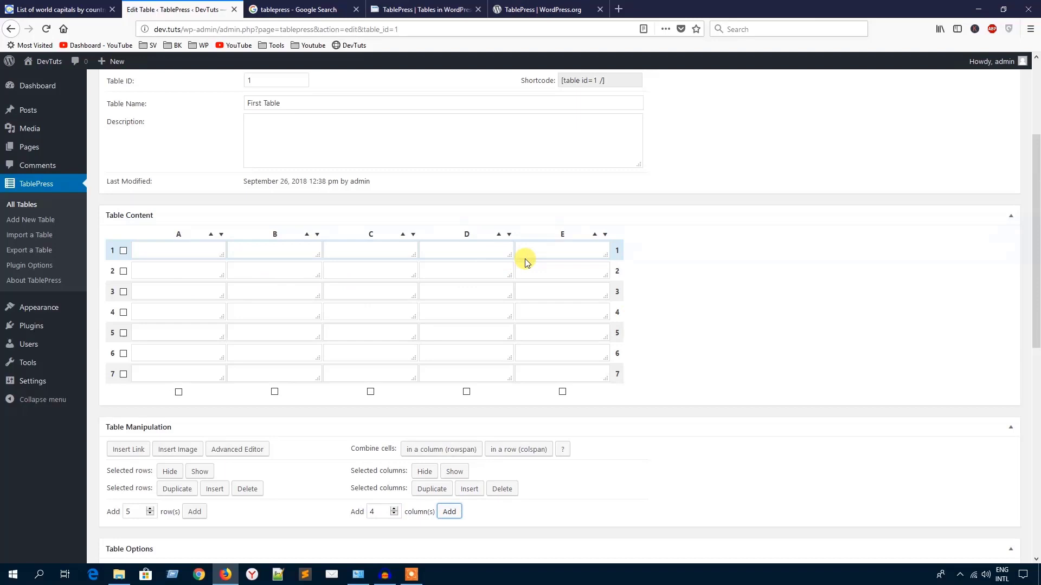
pyautogui.click(275, 391)
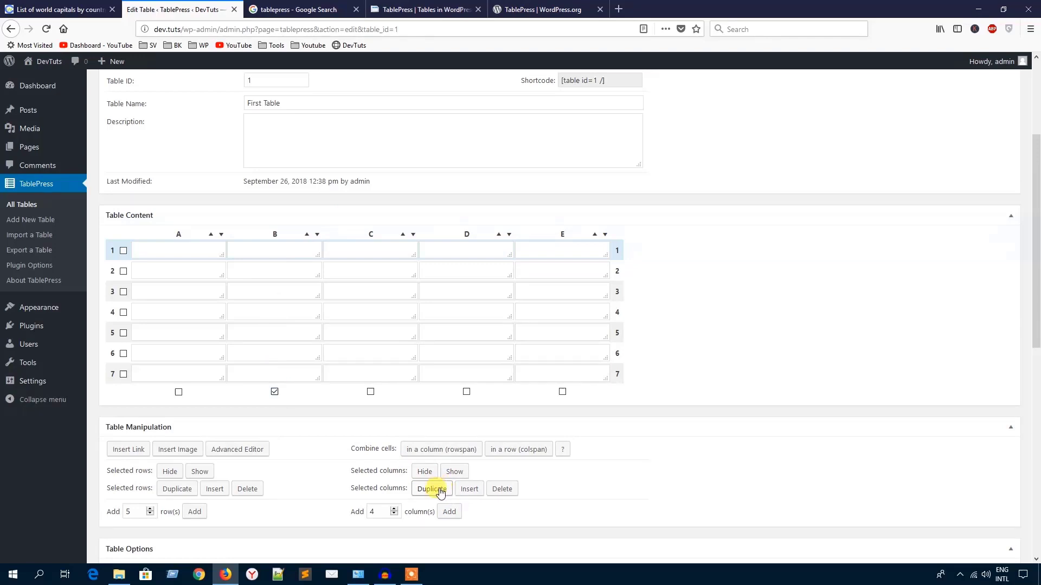
pyautogui.click(501, 489)
pyautogui.click(524, 258)
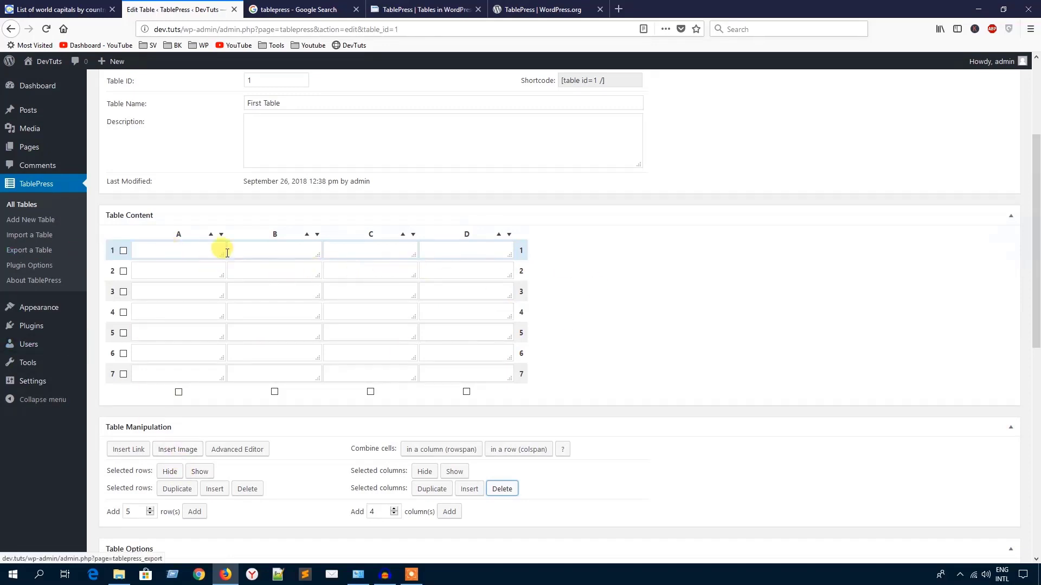
# Delete row 1 from the table and confirm.
pyautogui.click(123, 251)
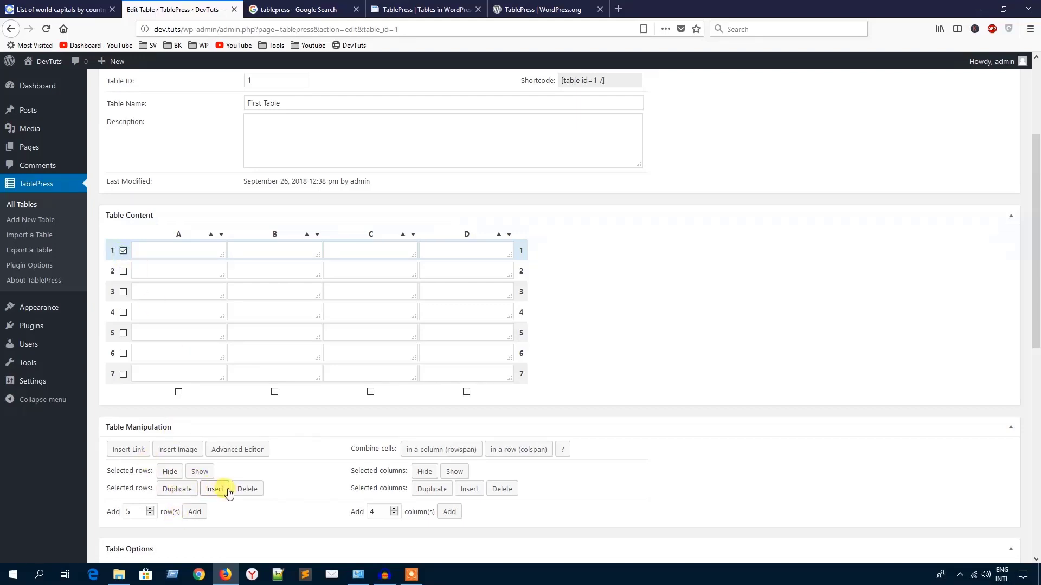
pyautogui.click(245, 489)
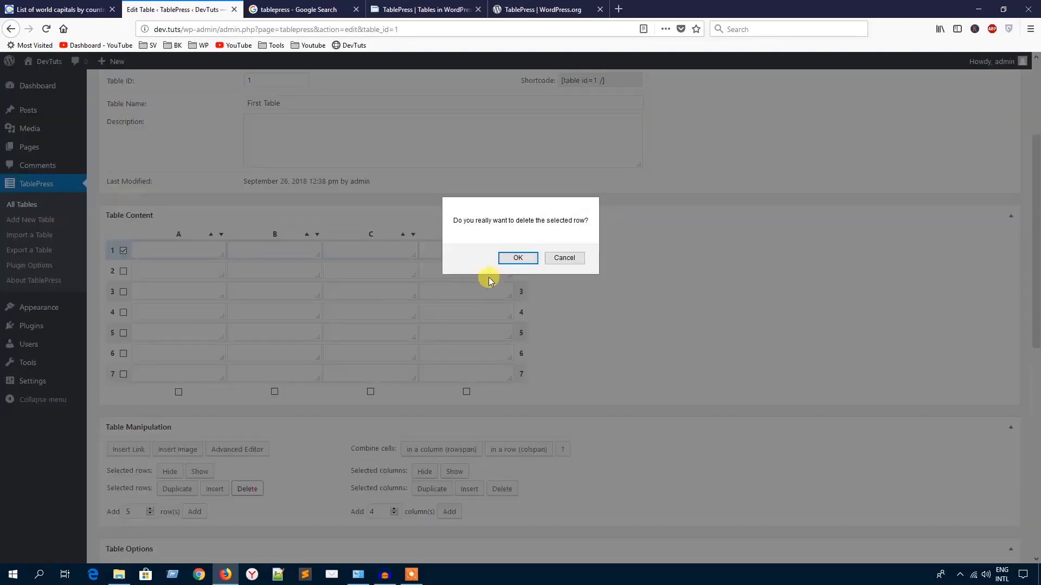
pyautogui.click(510, 258)
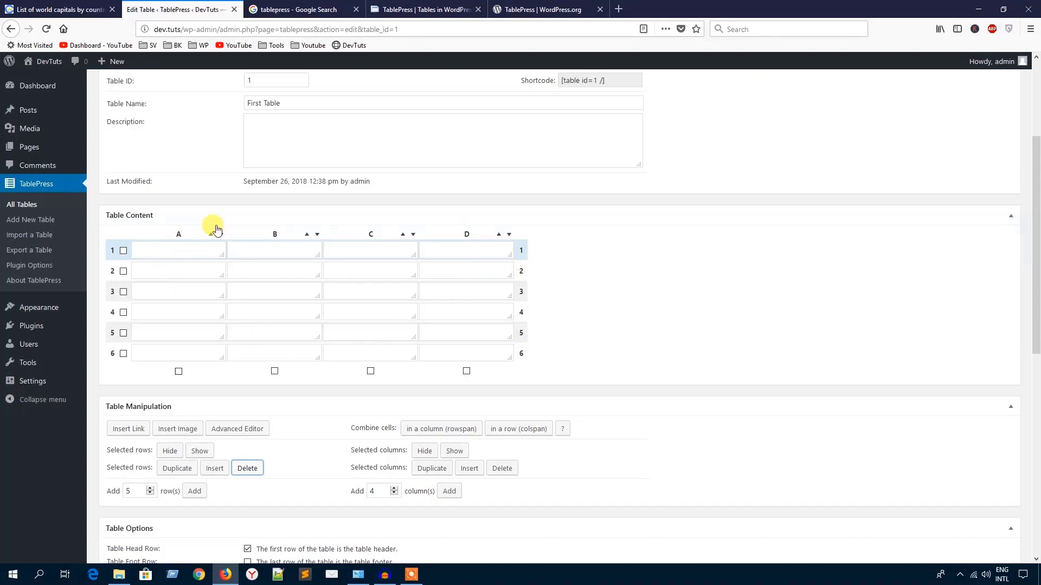
# Fill rows 1–5 with numbers, countries and capitals from Argentina–Buenos Aires to Russia–Moscow, then save.
pyautogui.click(178, 250)
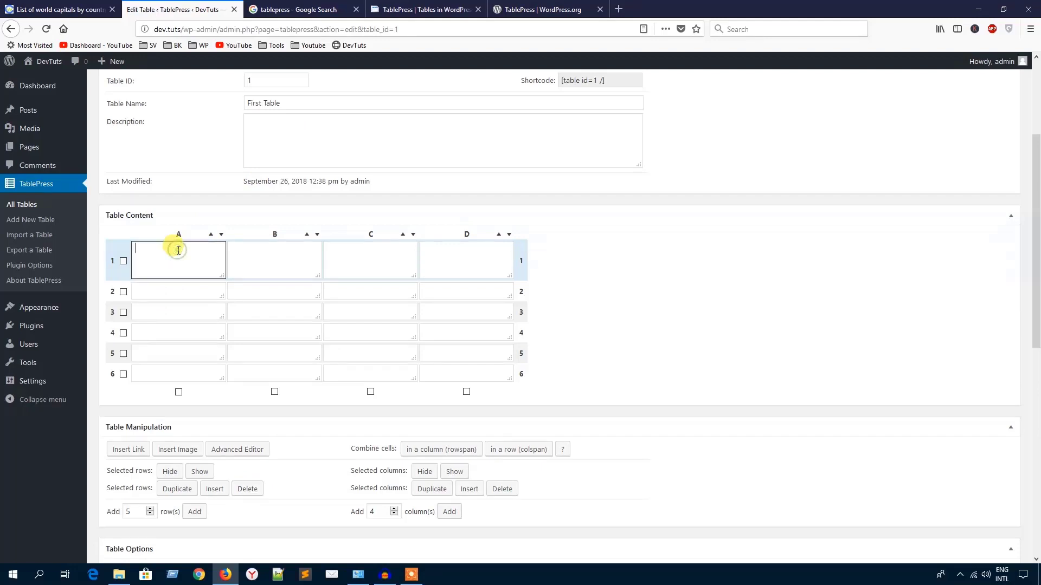
pyautogui.click(250, 251)
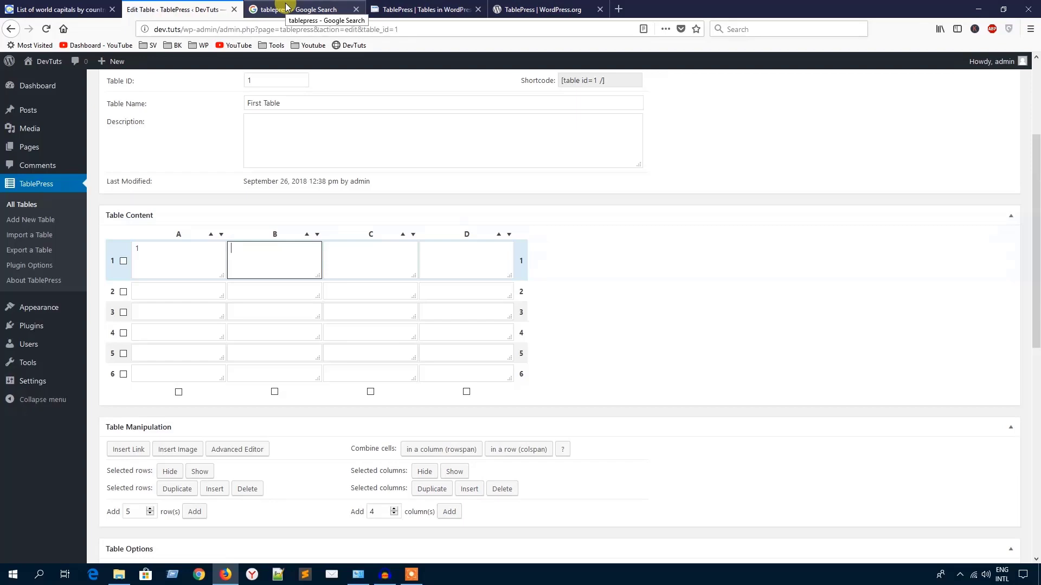
pyautogui.click(59, 9)
pyautogui.scroll(5, 295, 221)
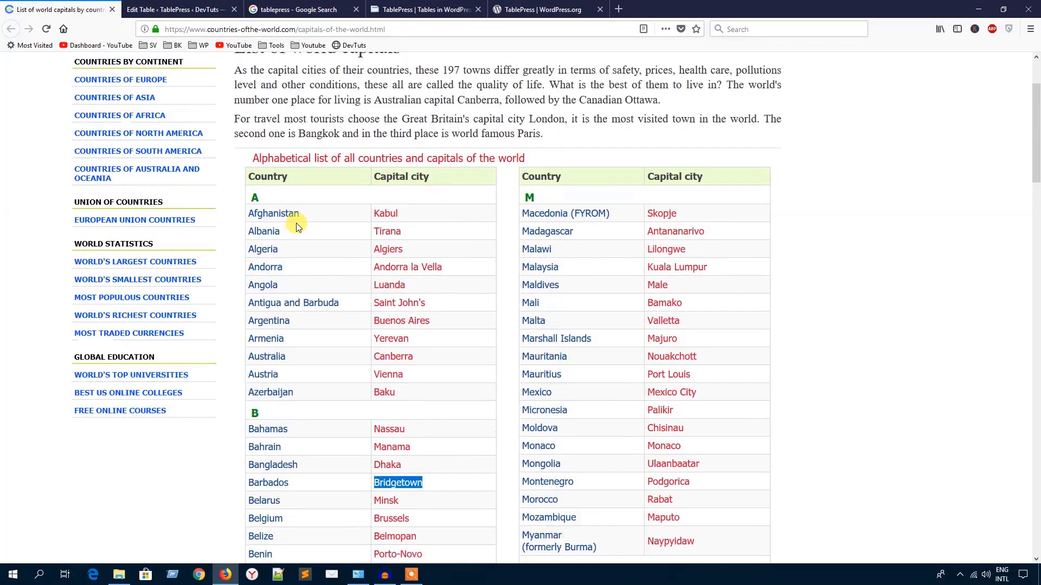
pyautogui.hotkey('ctrl', 'Tab')
pyautogui.write('Argentina')
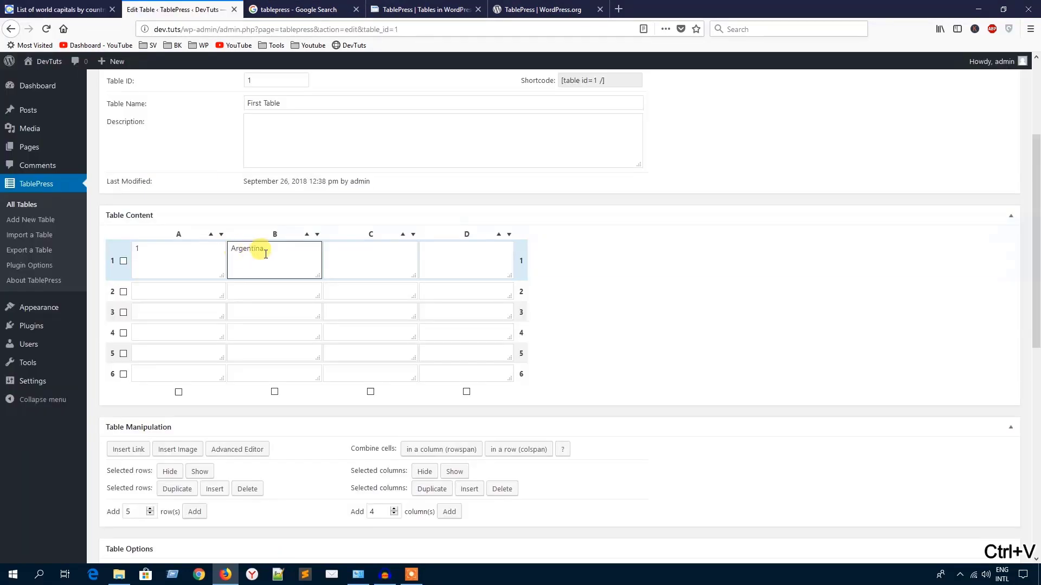
pyautogui.hotkey('ctrl', 'c')
pyautogui.click(359, 264)
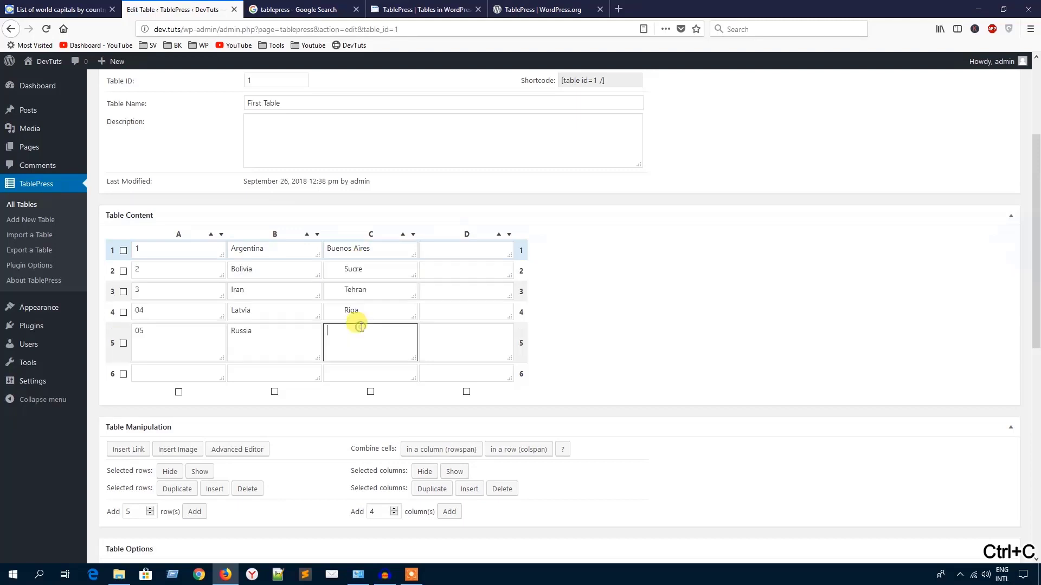
pyautogui.hotkey('ctrl', 'v')
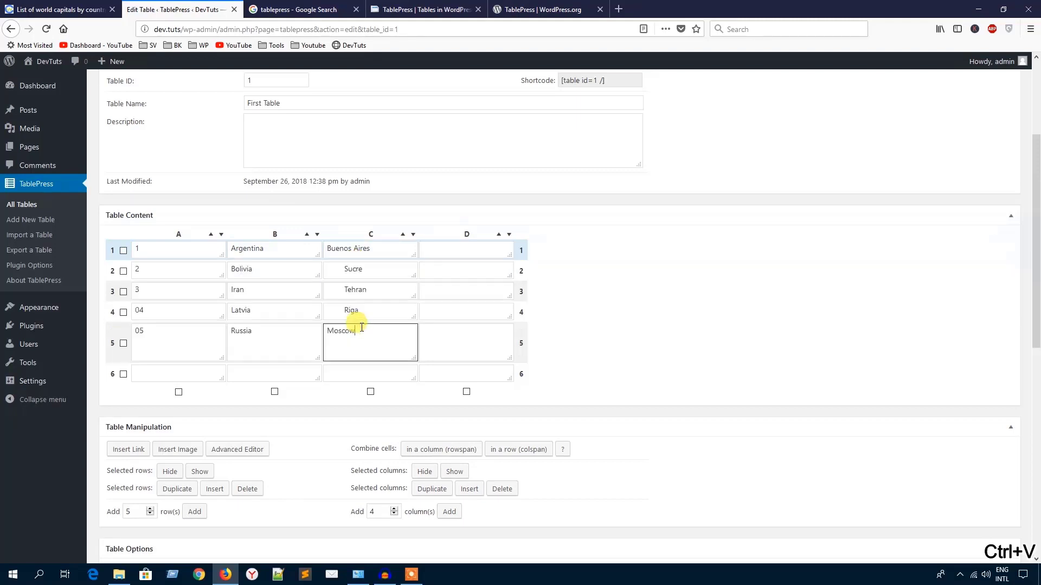
pyautogui.click(419, 413)
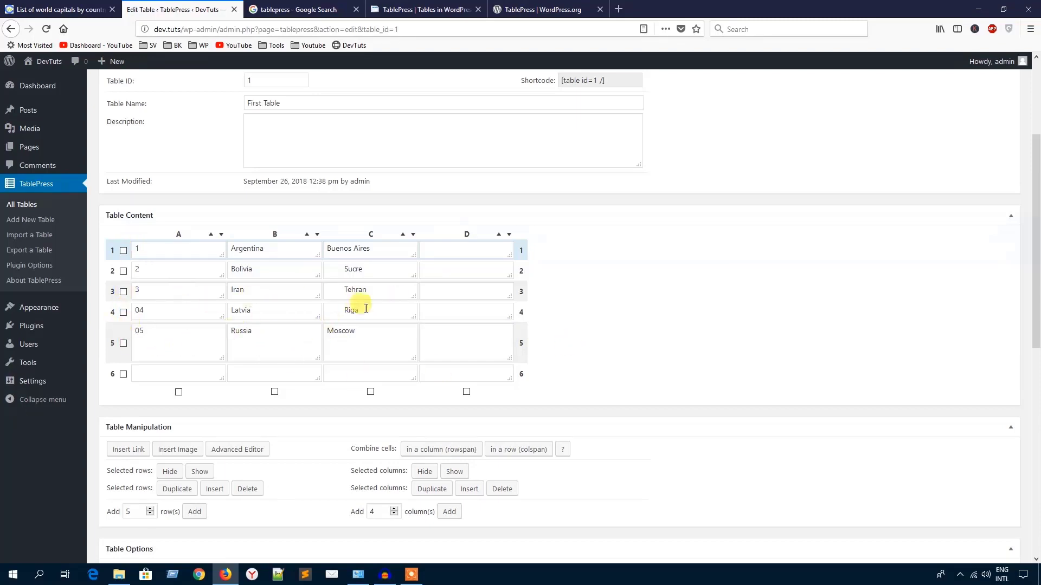
pyautogui.scroll(3, 361, 319)
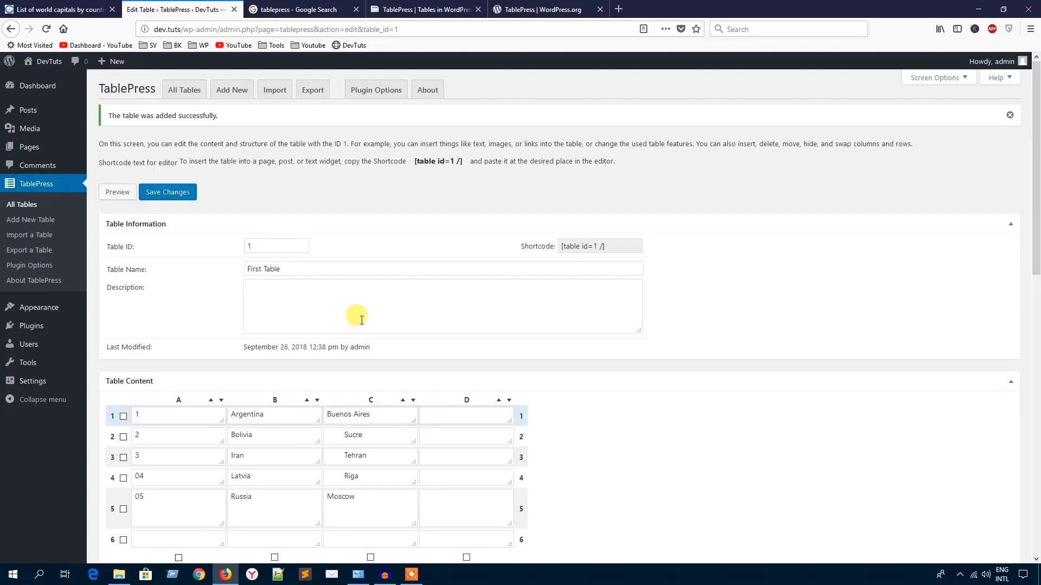
pyautogui.click(163, 191)
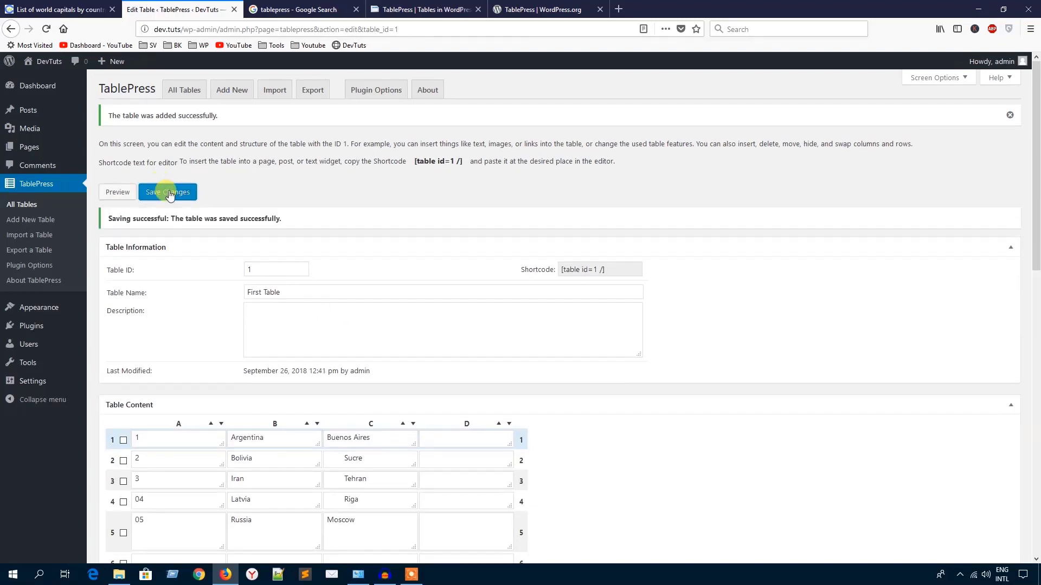
# Copy the table's shortcode [table id=1 /].
pyautogui.scroll(-3, 395, 384)
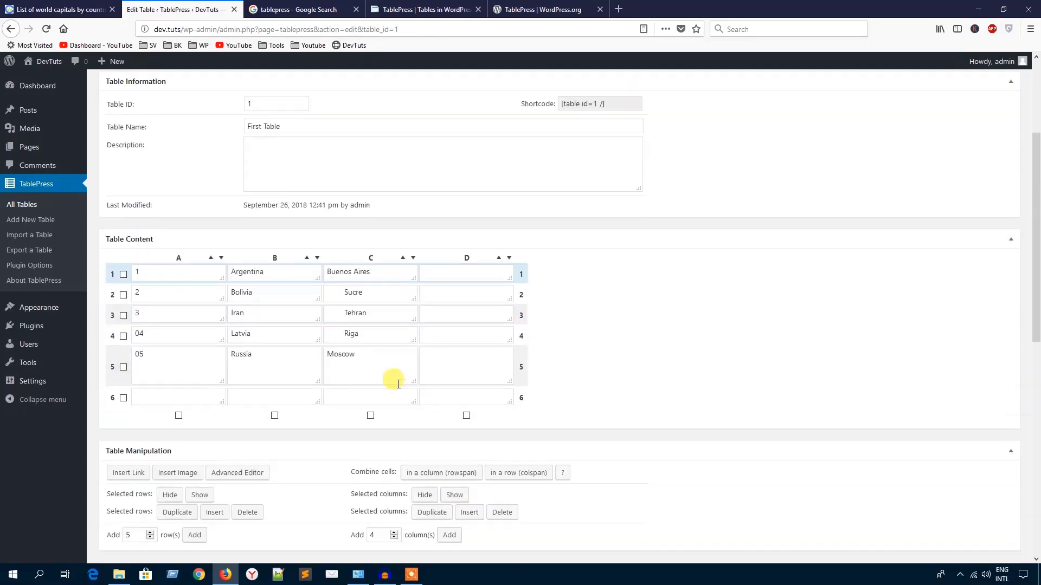
pyautogui.scroll(3, 561, 327)
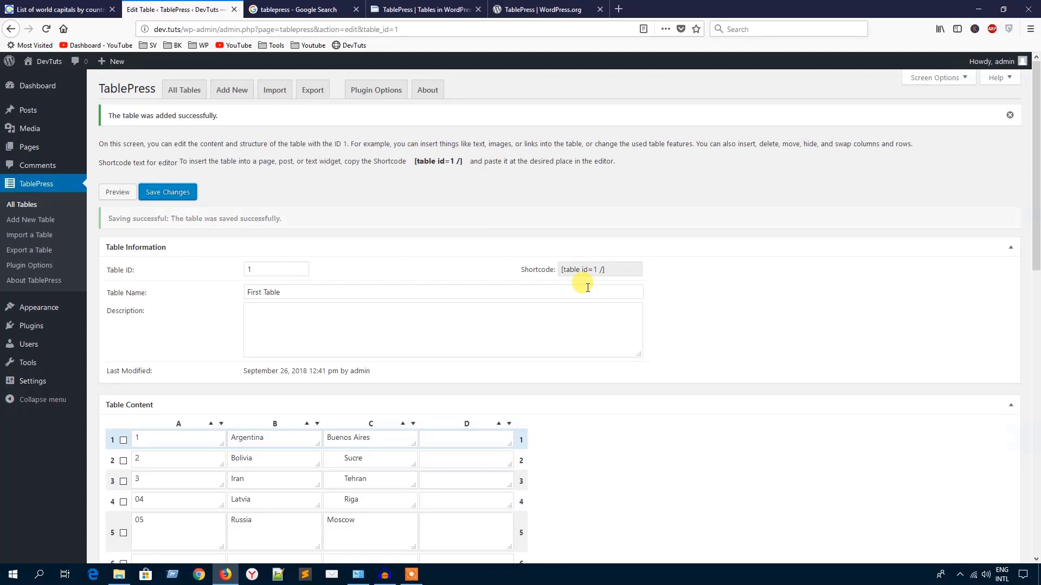
pyautogui.click(567, 271)
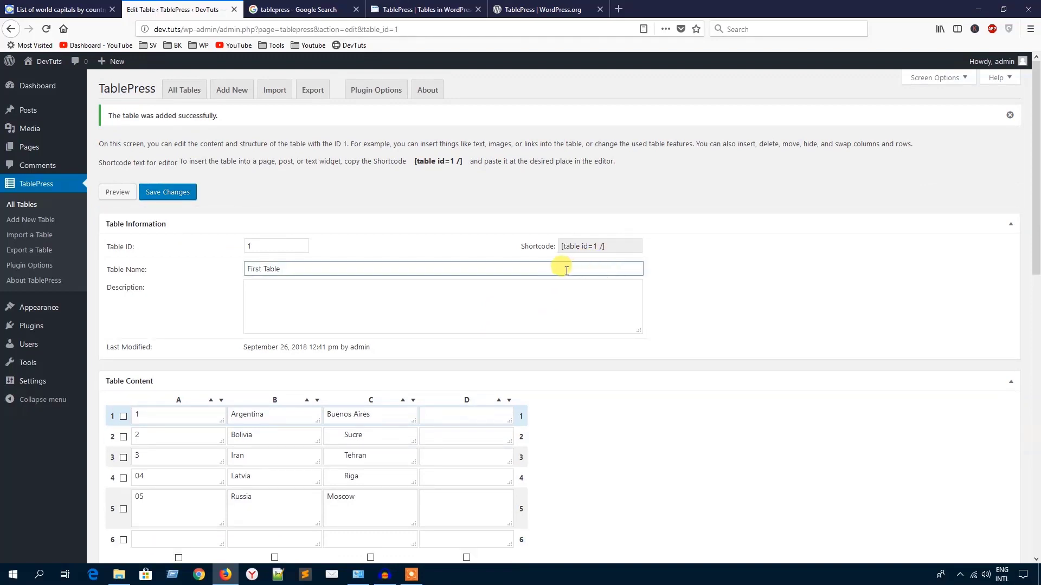
pyautogui.click(614, 244)
pyautogui.rightClick(564, 246)
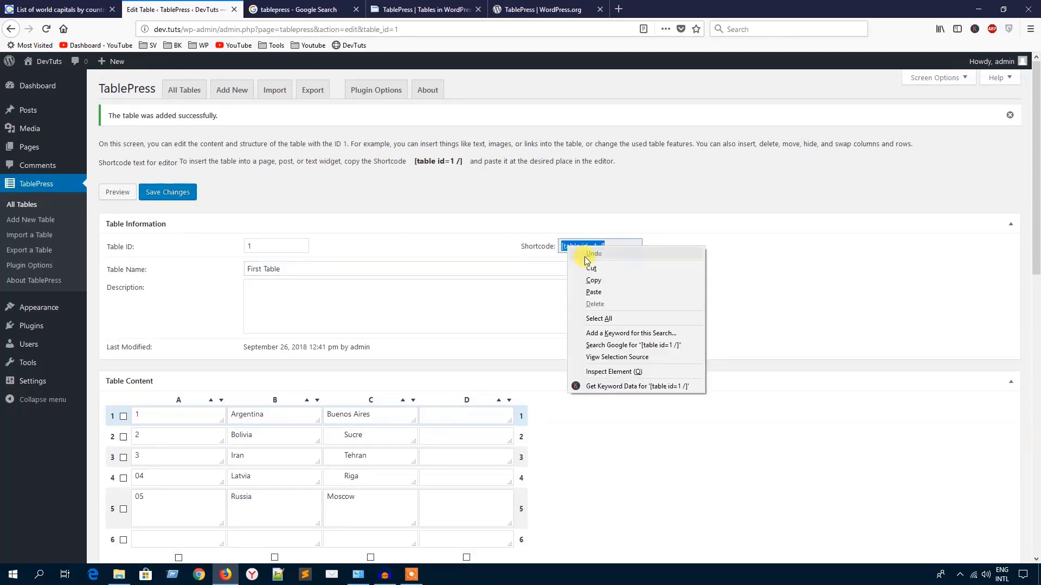
pyautogui.click(592, 277)
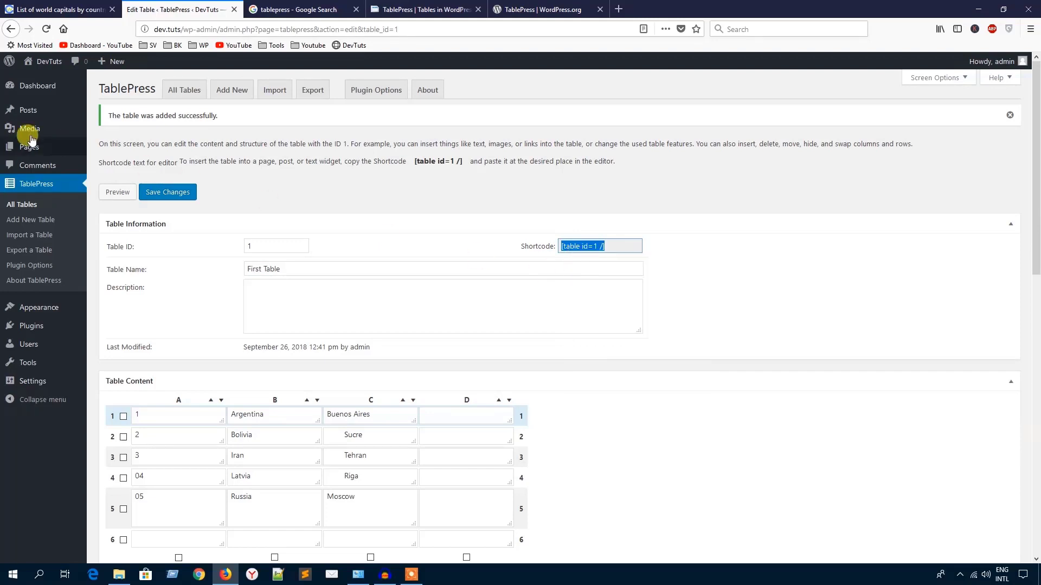
# Open Pages > All Pages in a new tab and switch to it.
pyautogui.moveTo(27, 145)
pyautogui.rightClick(124, 155)
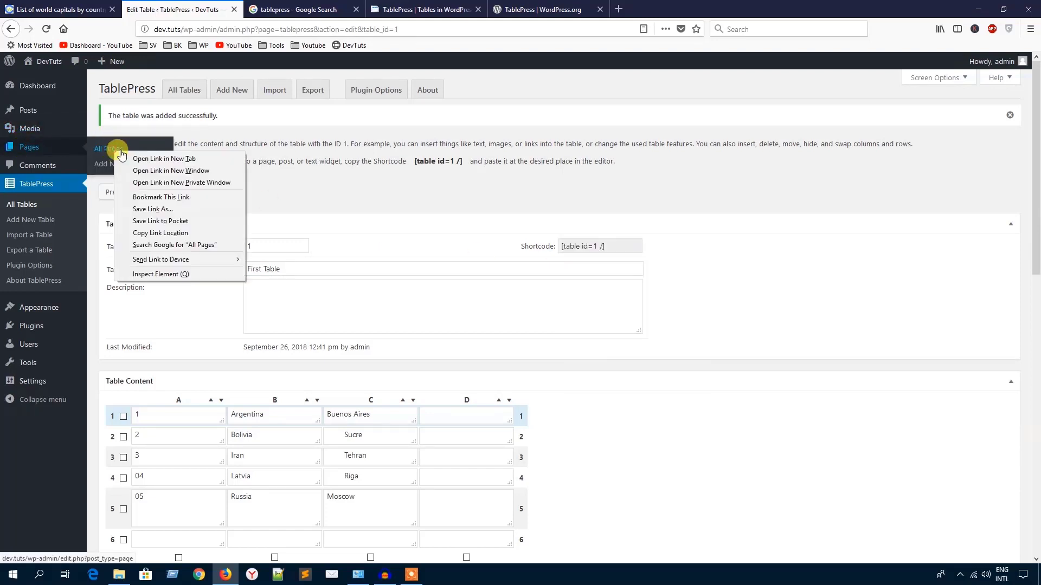
pyautogui.click(152, 158)
pyautogui.click(315, 3)
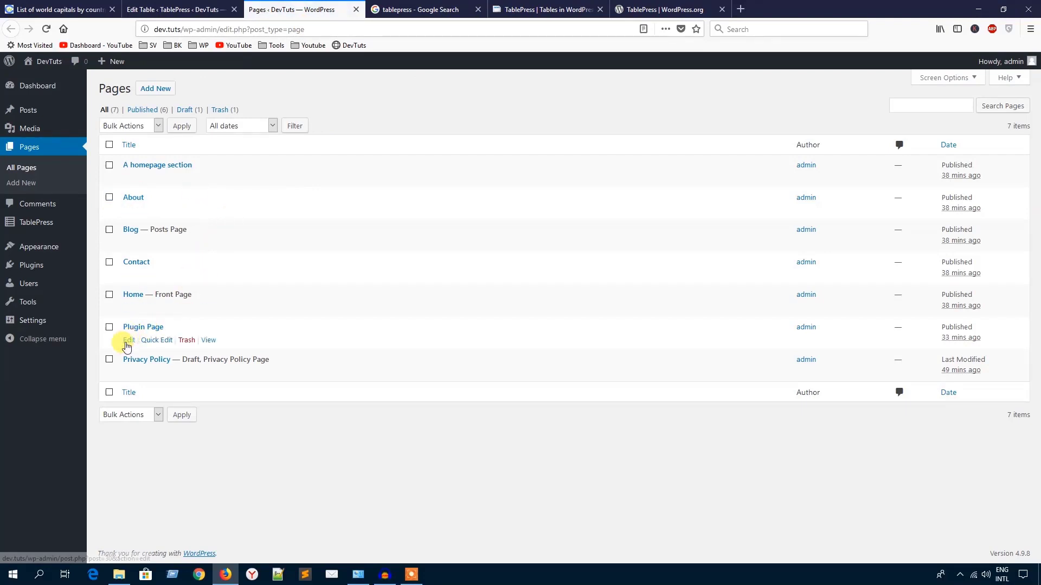
# Edit Plugin Page in a new tab, paste the shortcode in Text mode, and update the page.
pyautogui.rightClick(130, 342)
pyautogui.click(143, 352)
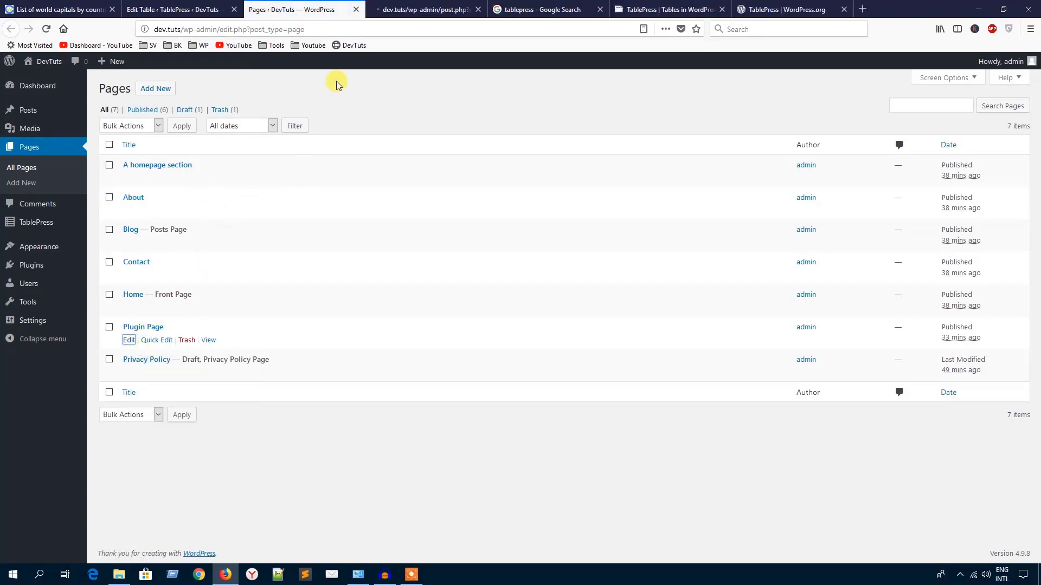
pyautogui.click(418, 4)
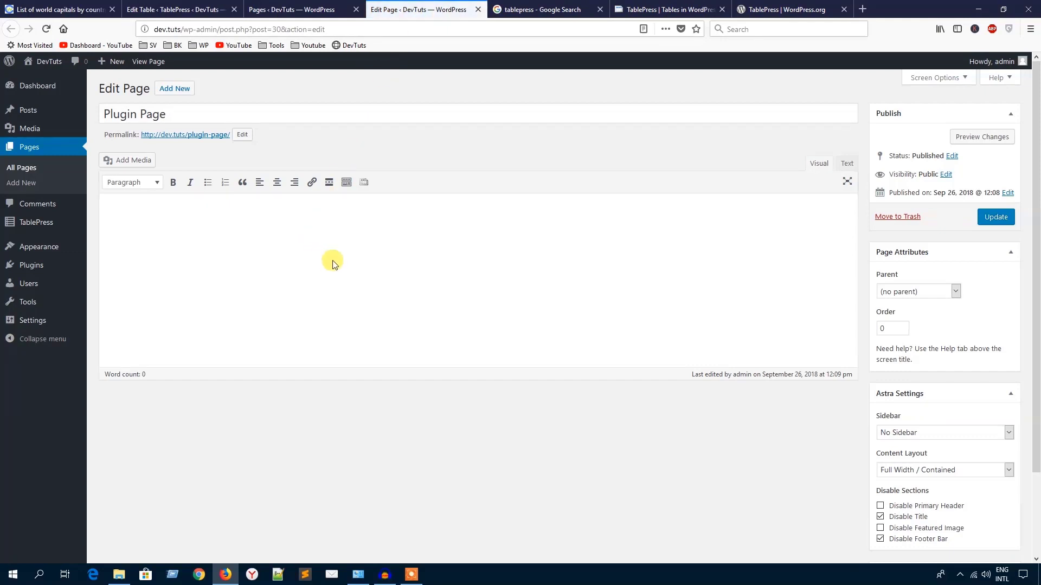
pyautogui.click(844, 164)
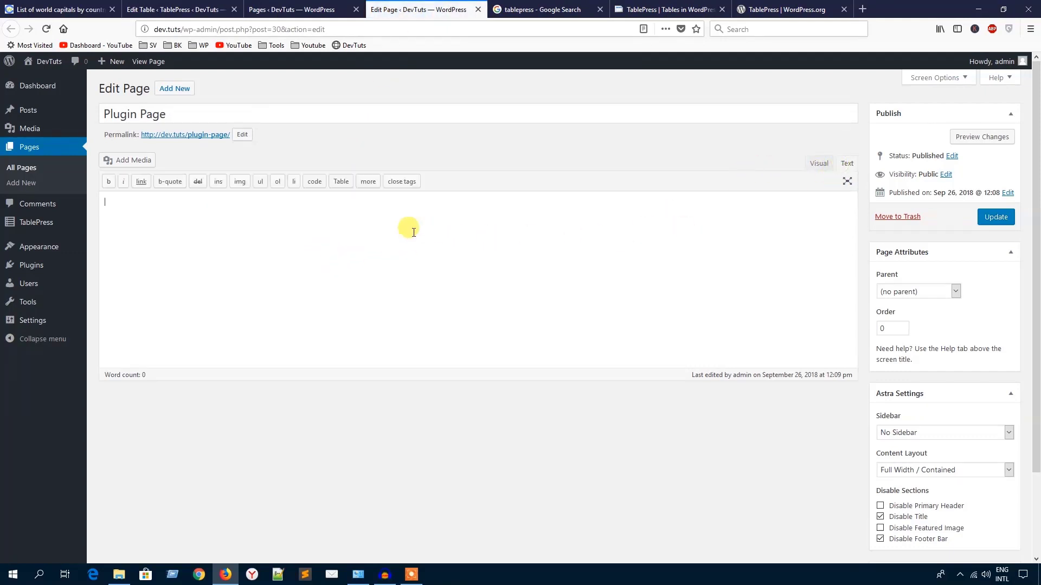
pyautogui.hotkey('ctrl', 'v')
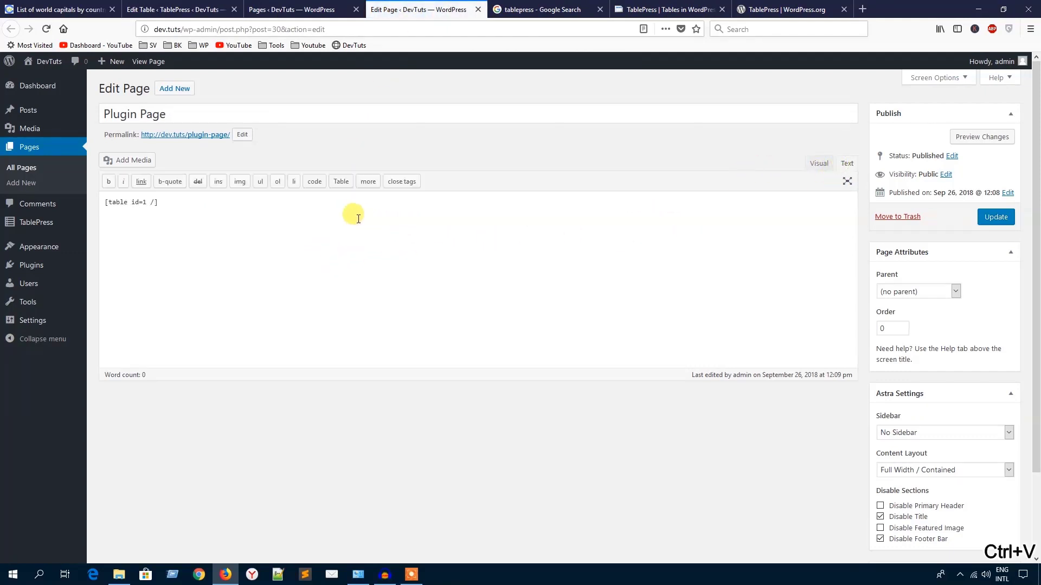
pyautogui.click(996, 219)
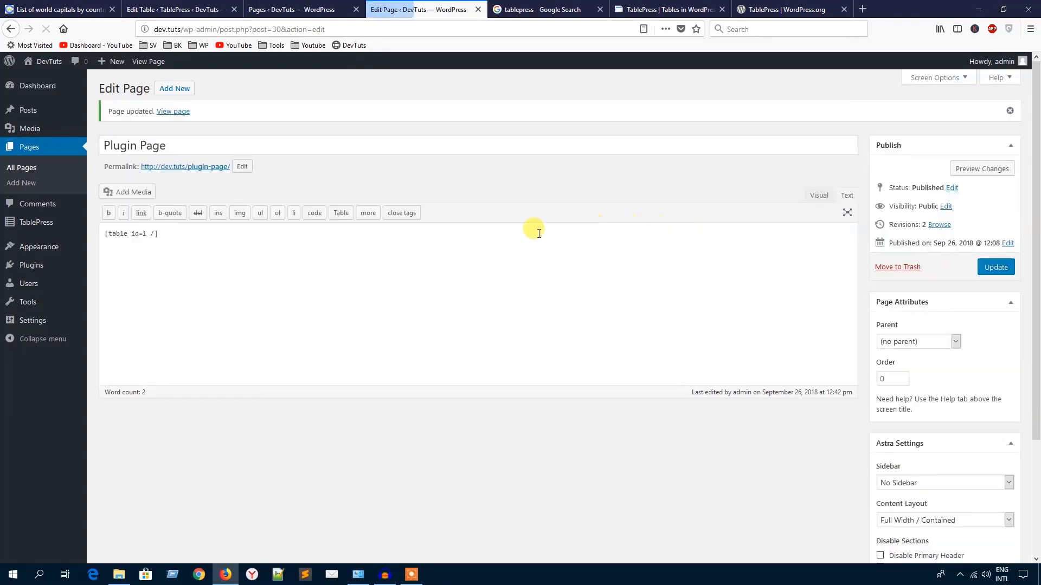
# View the published Plugin Page in a new tab.
pyautogui.rightClick(183, 112)
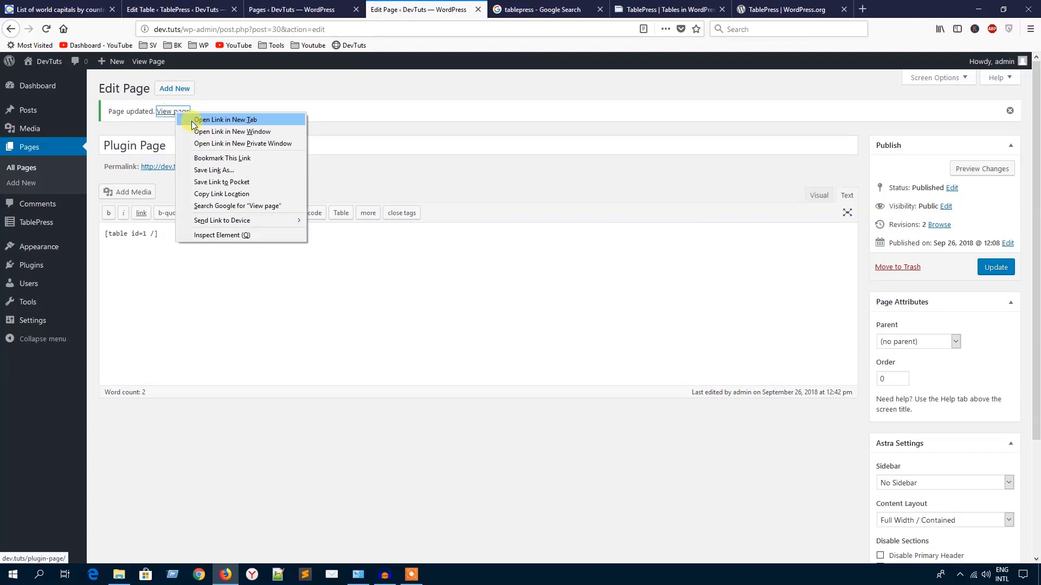
pyautogui.click(196, 117)
pyautogui.click(530, 7)
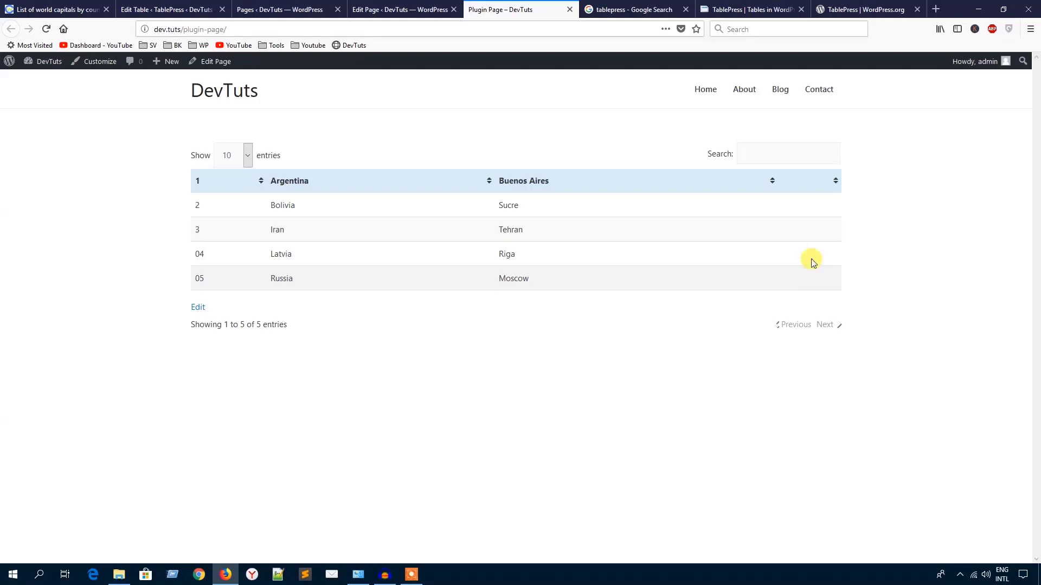
# Delete the empty column D from First Table and save the changes.
pyautogui.click(163, 9)
pyautogui.scroll(-3, 540, 356)
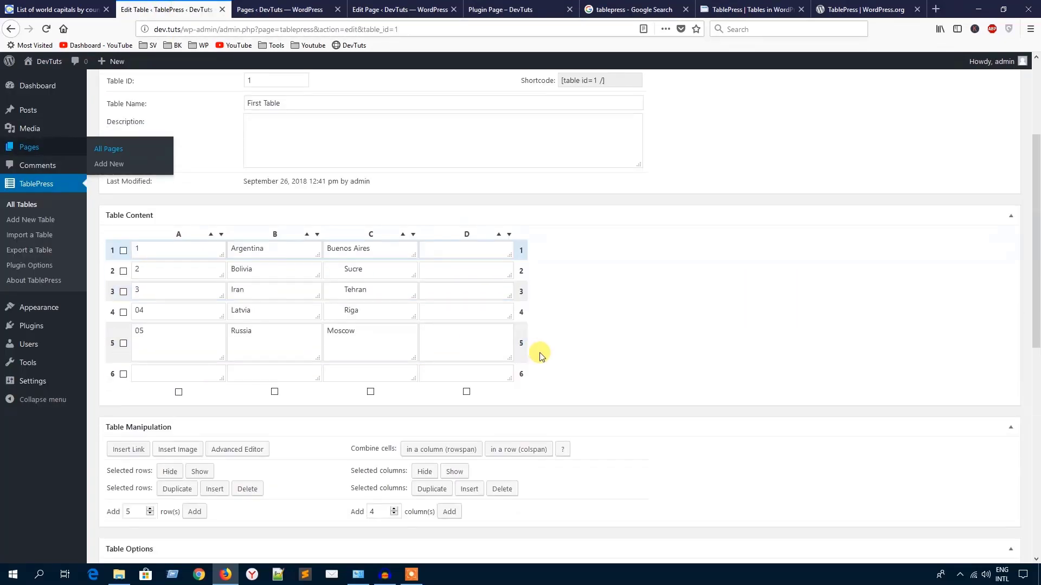
pyautogui.click(465, 392)
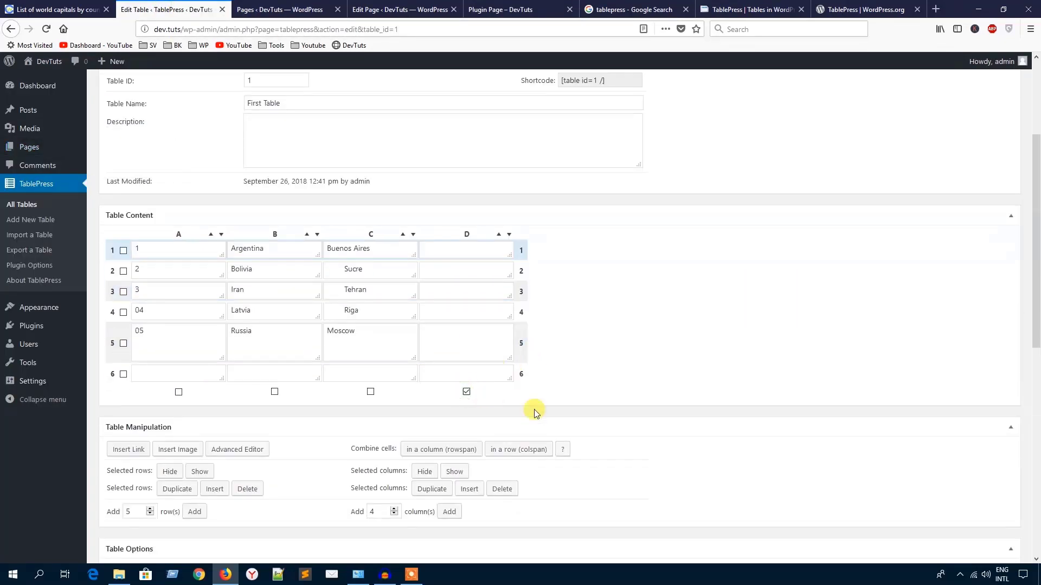
pyautogui.click(502, 489)
pyautogui.click(539, 259)
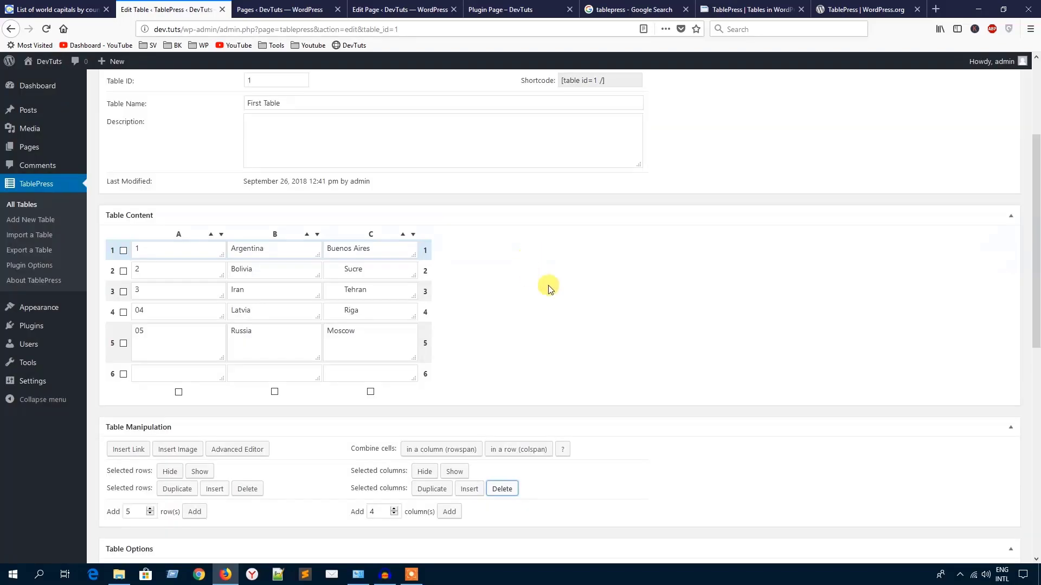
pyautogui.scroll(3, 564, 287)
pyautogui.click(163, 192)
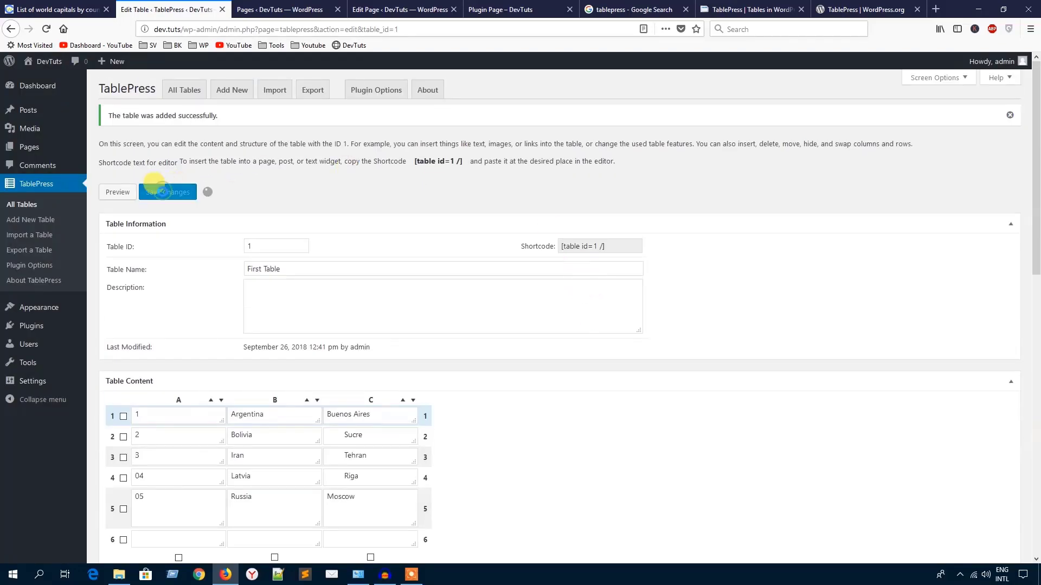
# Close the Google search and TablePress info tabs, then reload the Plugin Page.
pyautogui.click(491, 9)
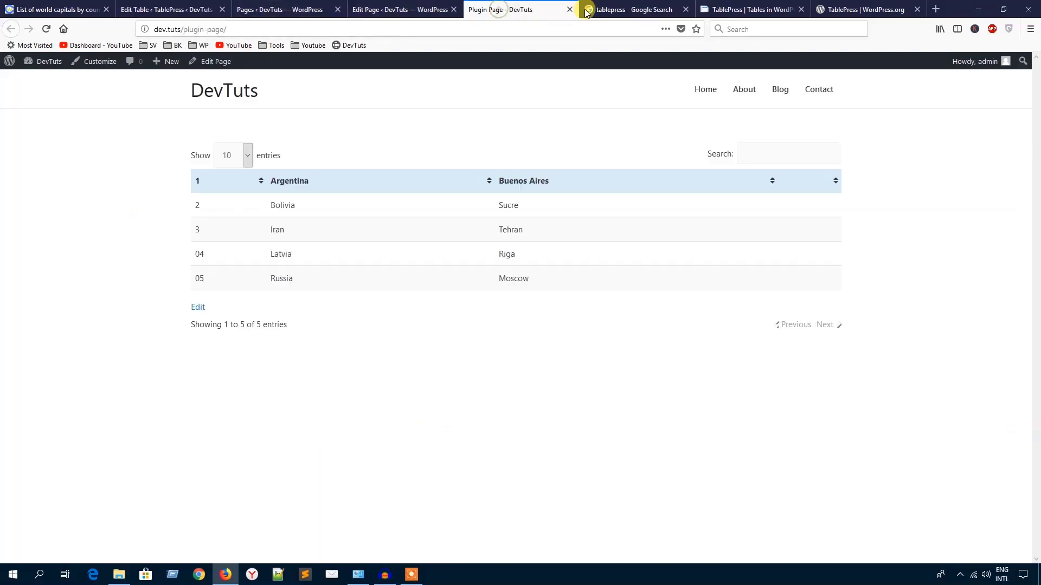
pyautogui.click(686, 10)
pyautogui.click(685, 10)
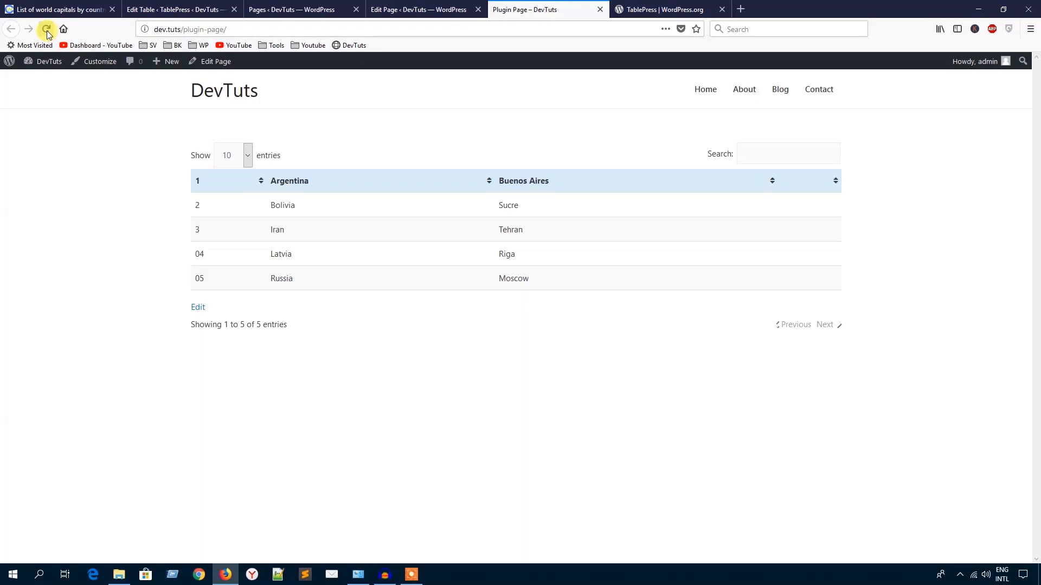
pyautogui.click(46, 30)
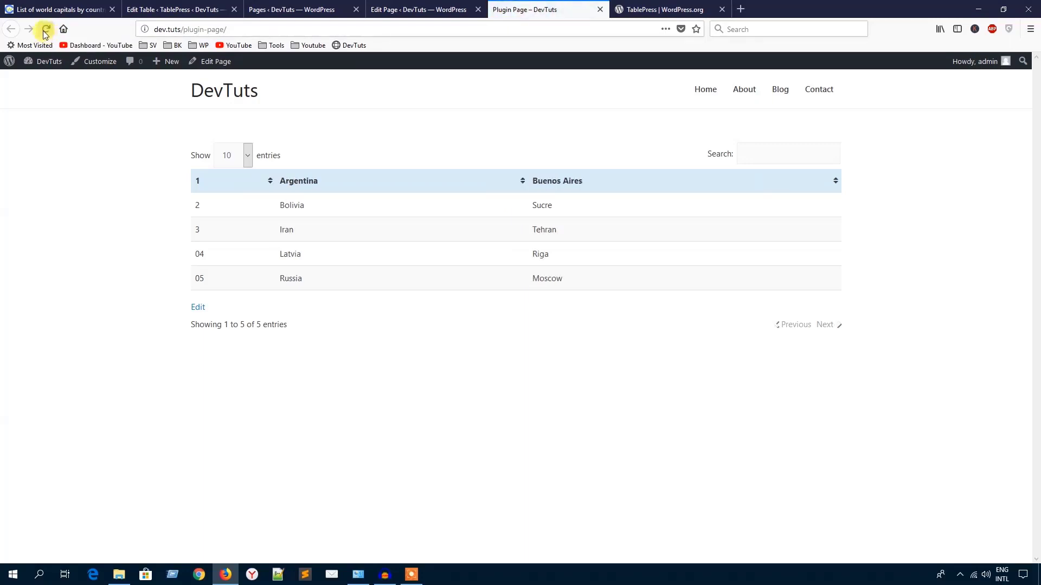
pyautogui.click(47, 30)
pyautogui.click(751, 157)
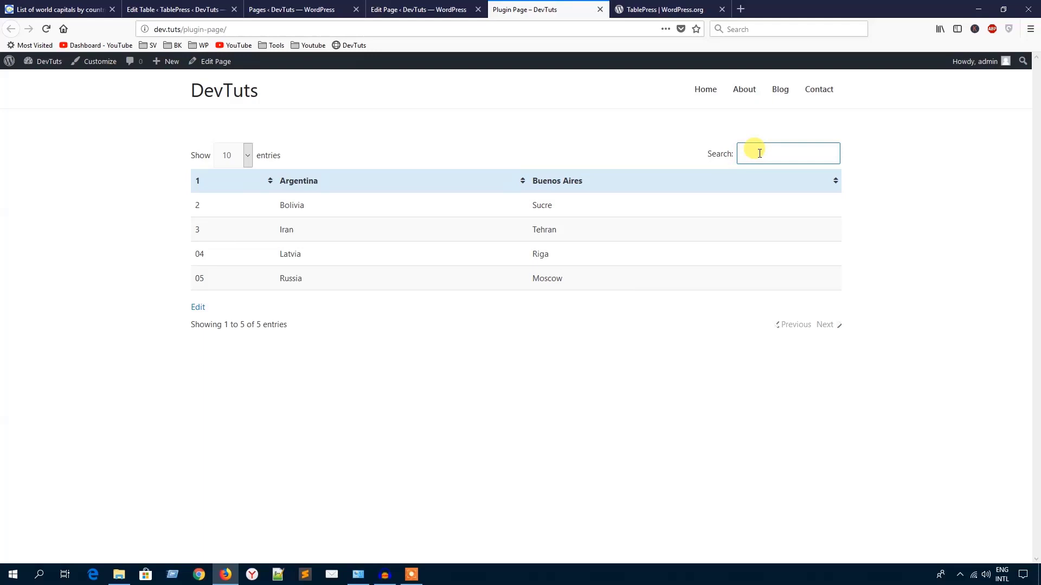
pyautogui.write('B')
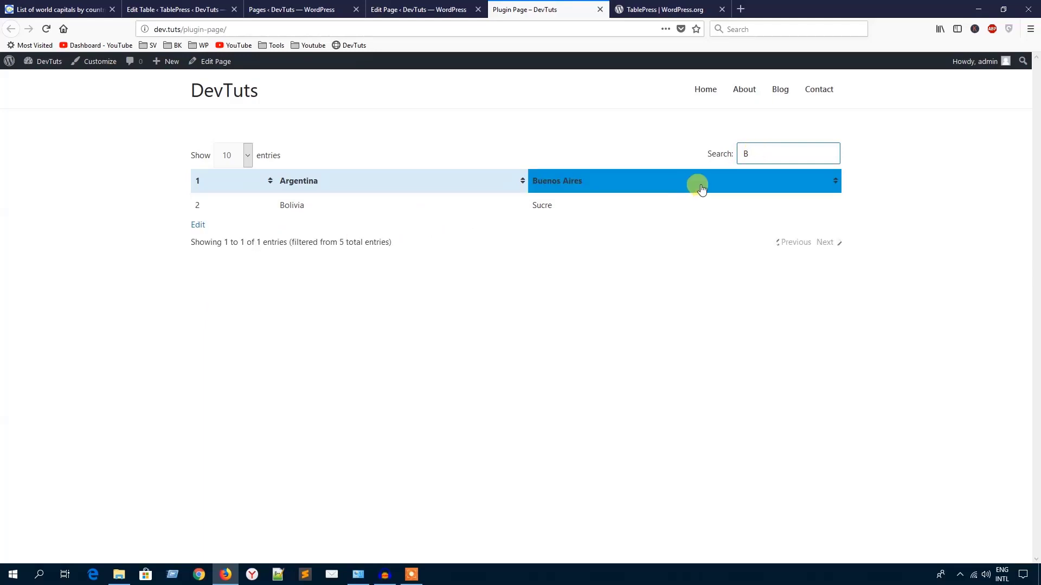
pyautogui.press('BackSpace')
pyautogui.click(248, 155)
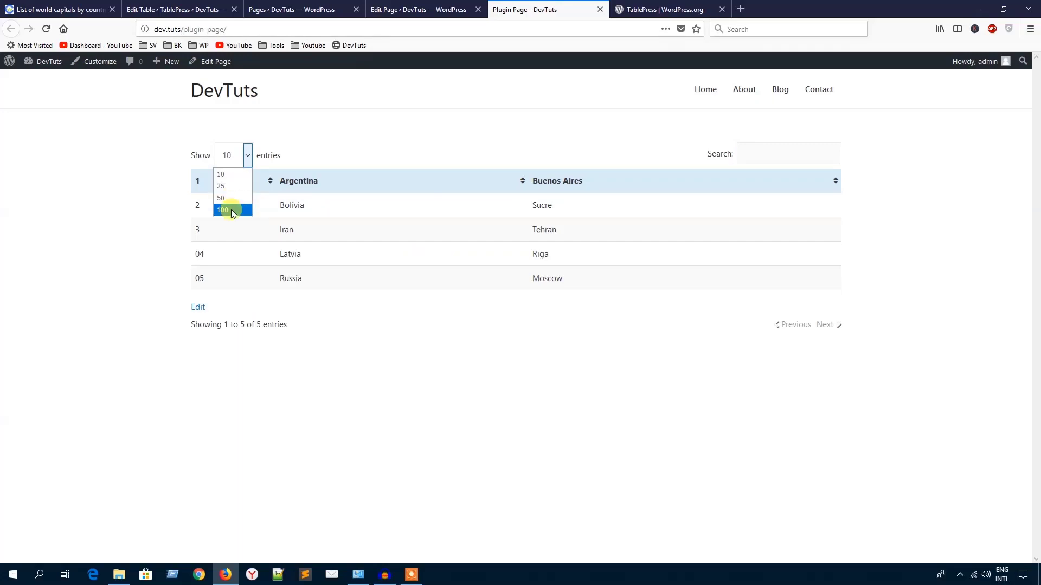
pyautogui.click(382, 355)
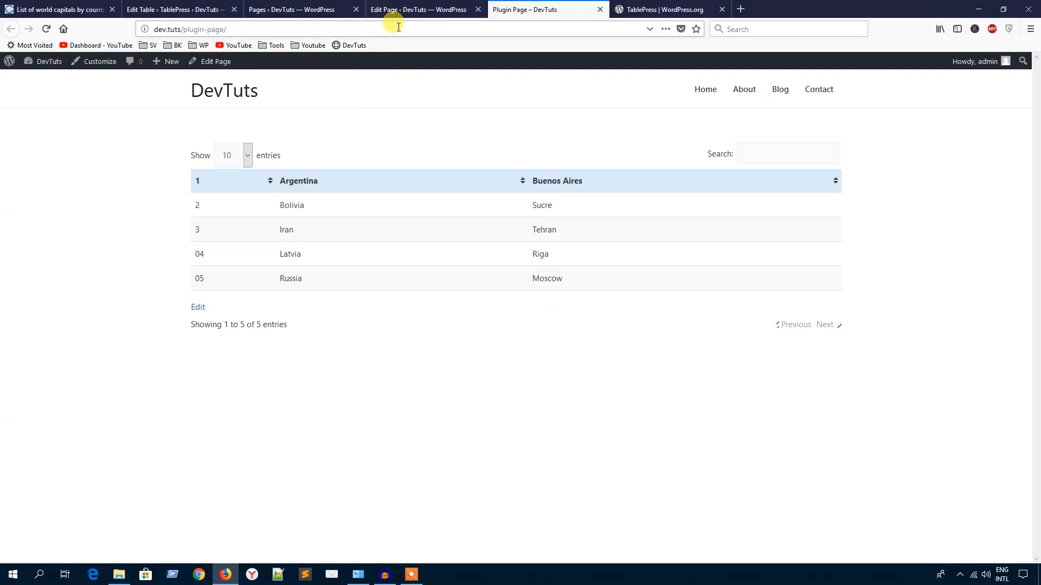
# Switch to the Edit Table tab and scroll up to First Table's Table Content section.
pyautogui.click(146, 8)
pyautogui.scroll(-8, 174, 279)
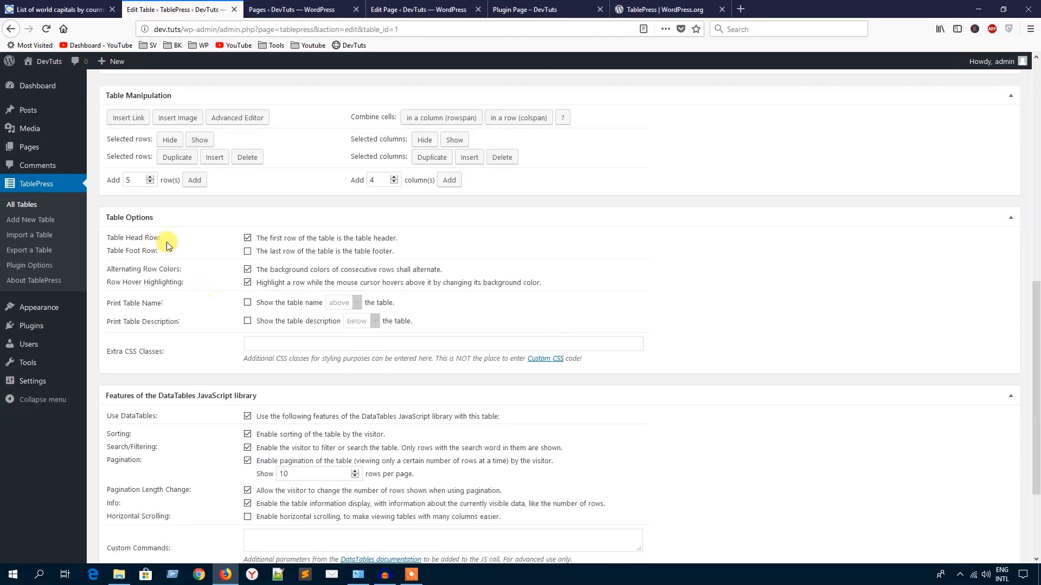
pyautogui.scroll(2, 218, 222)
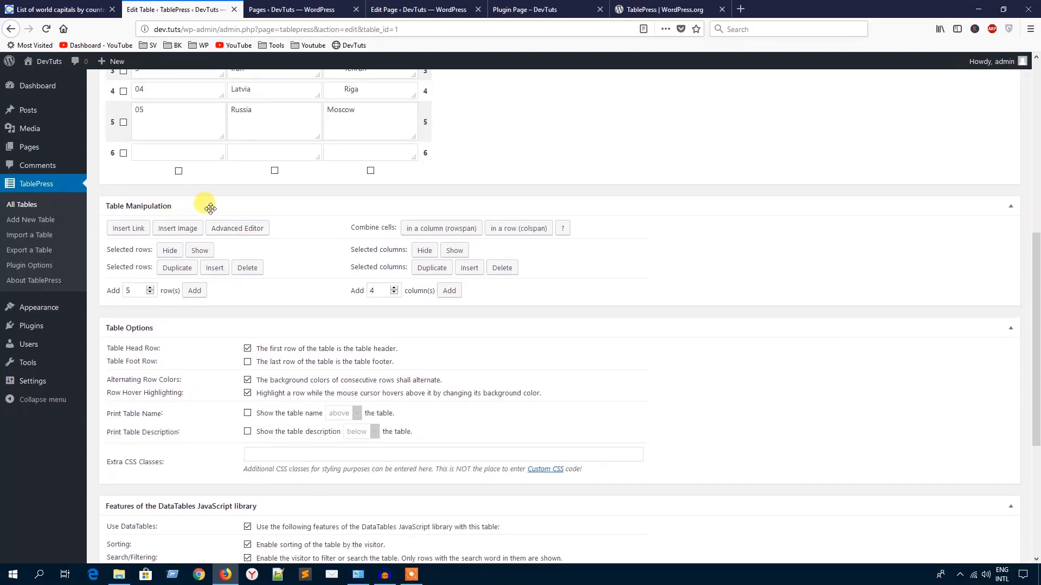
pyautogui.scroll(3, 209, 227)
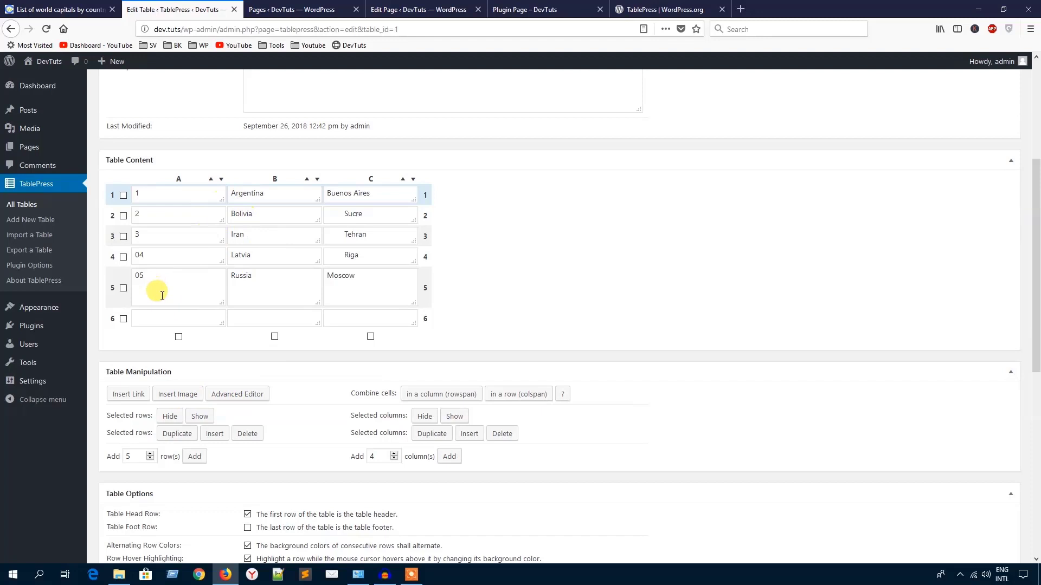
# Insert the espresso image from the Media Library into cell A6.
pyautogui.click(156, 317)
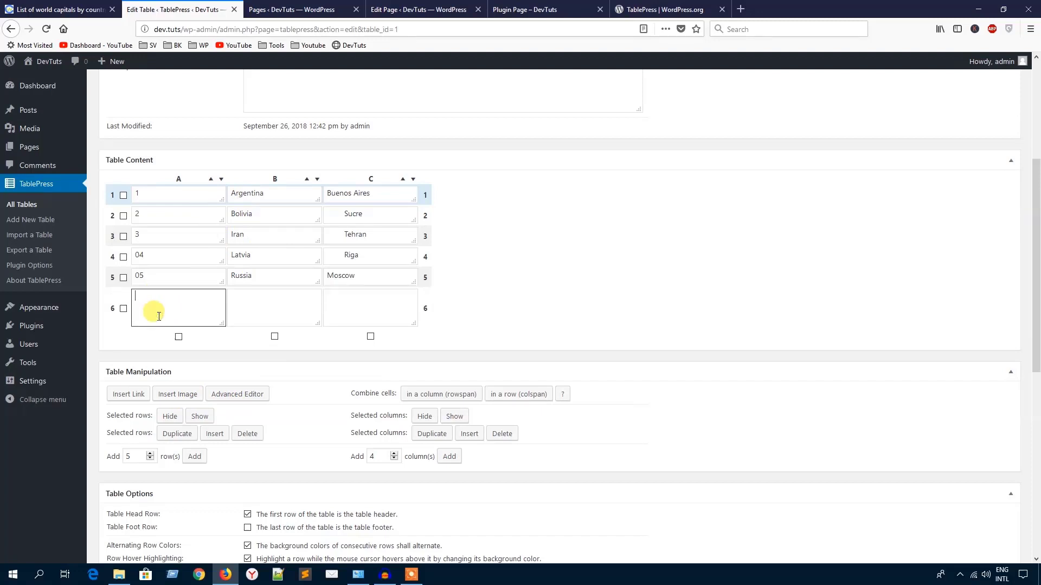
pyautogui.click(195, 396)
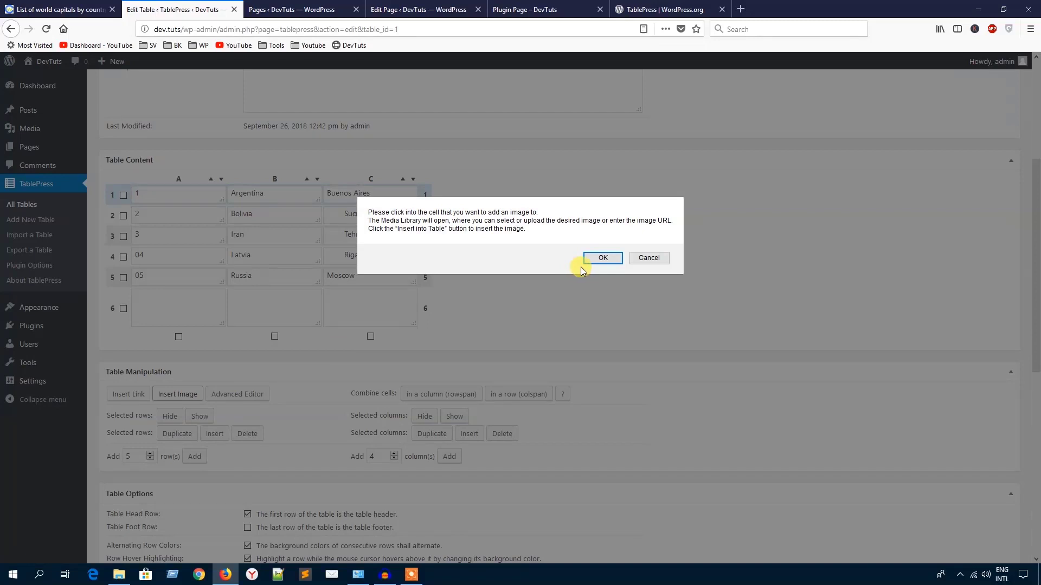
pyautogui.click(597, 260)
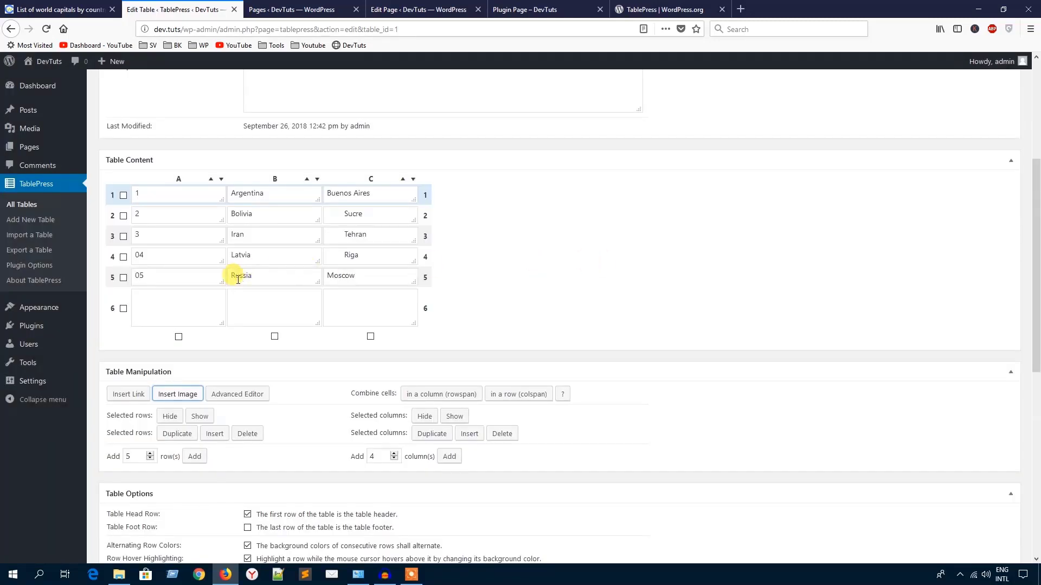
pyautogui.click(202, 299)
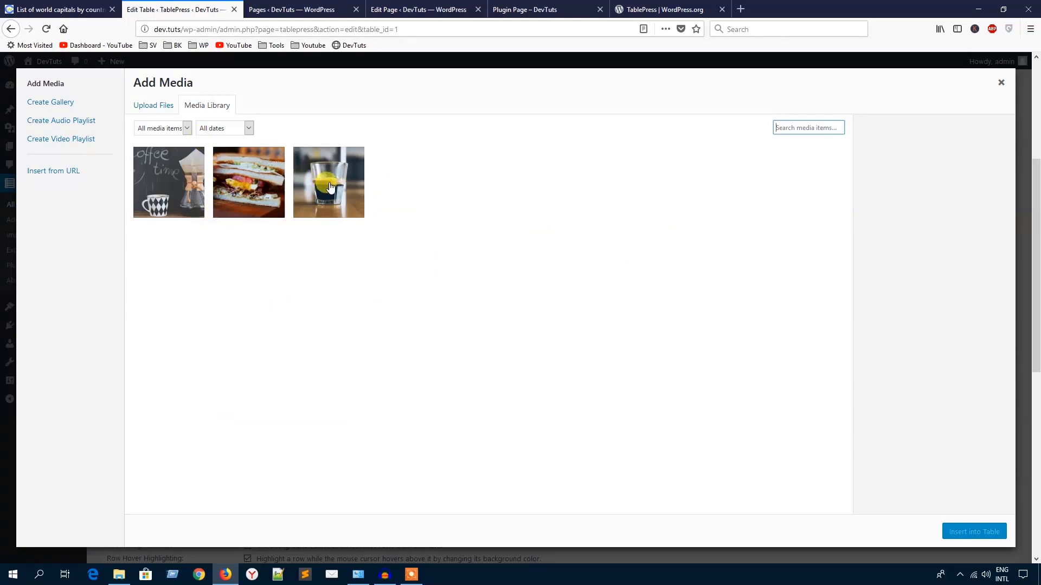
pyautogui.click(330, 187)
pyautogui.click(956, 536)
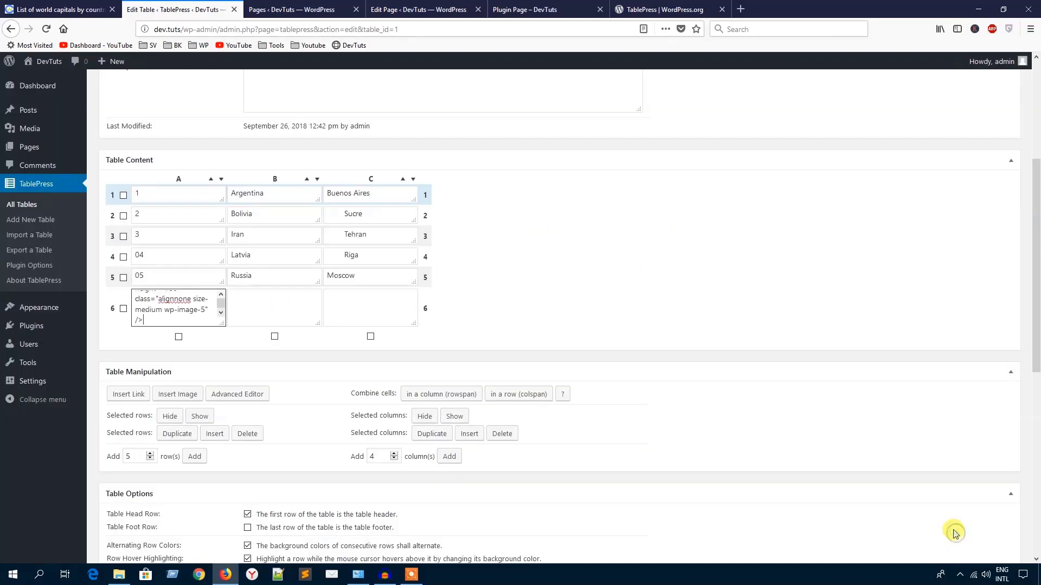
pyautogui.scroll(4, 522, 297)
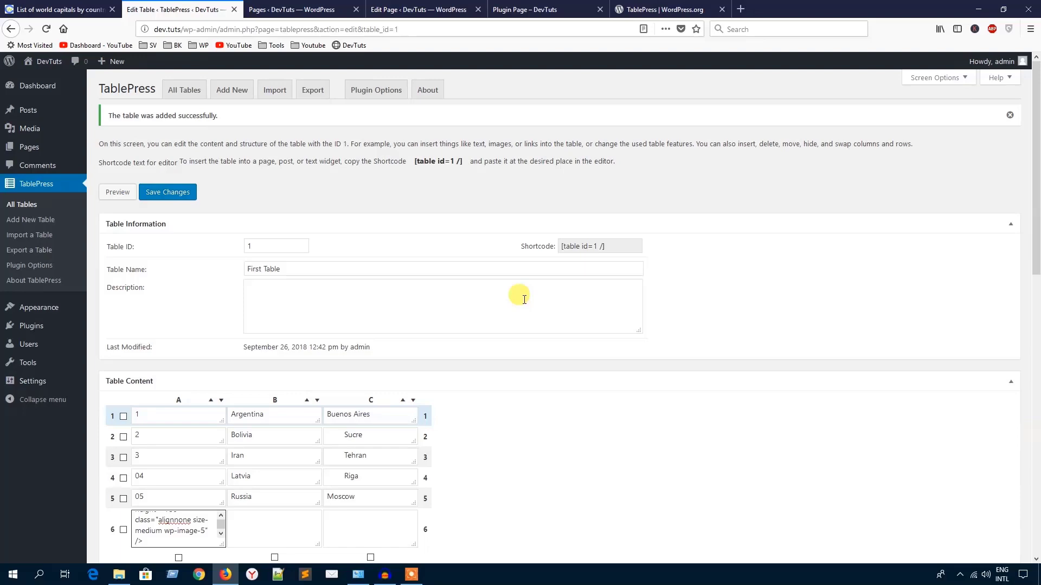
pyautogui.scroll(-3, 522, 297)
pyautogui.click(274, 355)
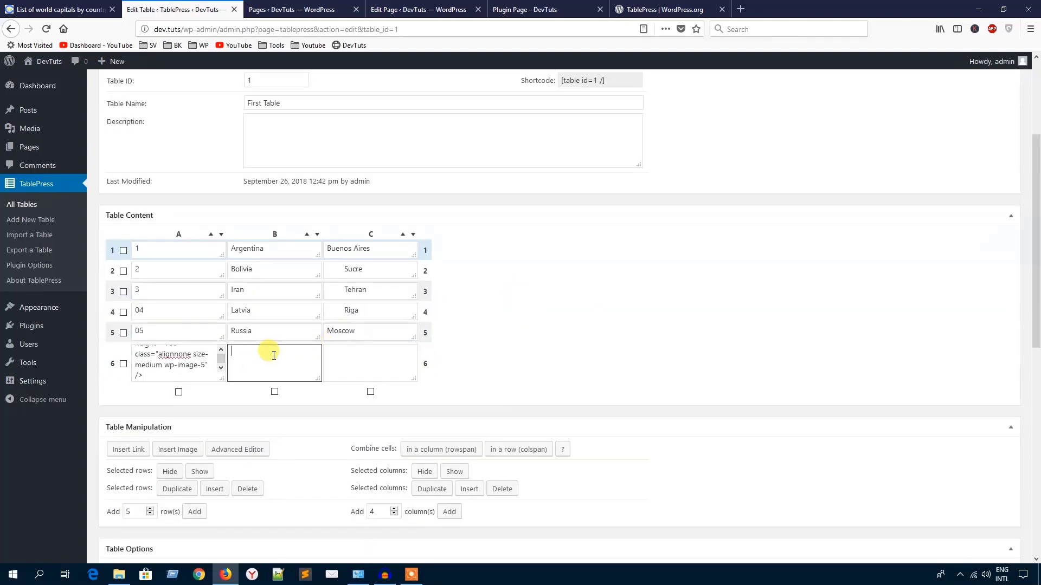
# Save First Table and switch back to the live Plugin Page.
pyautogui.scroll(3, 262, 265)
pyautogui.click(179, 199)
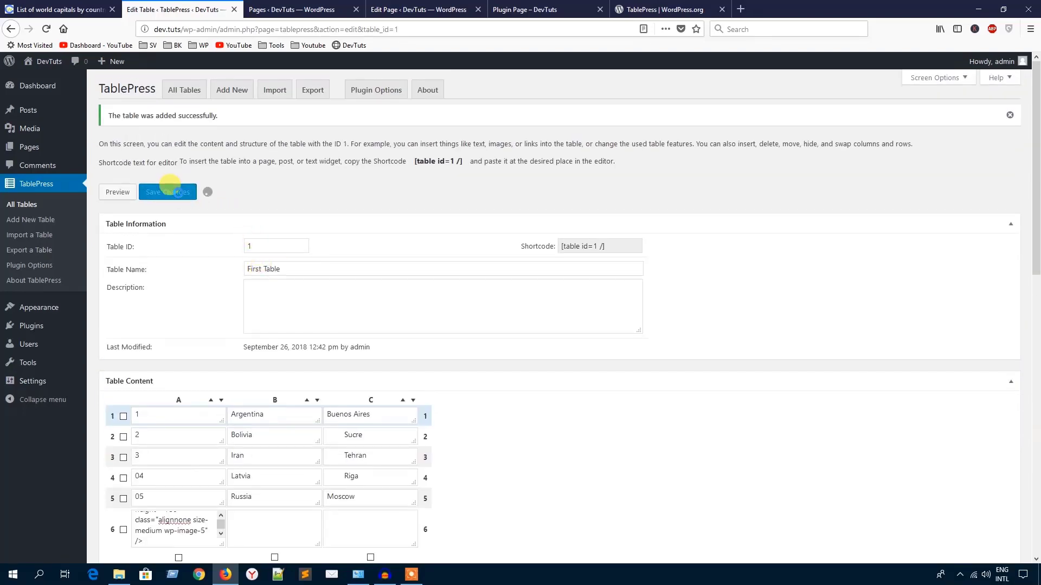
pyautogui.click(553, 7)
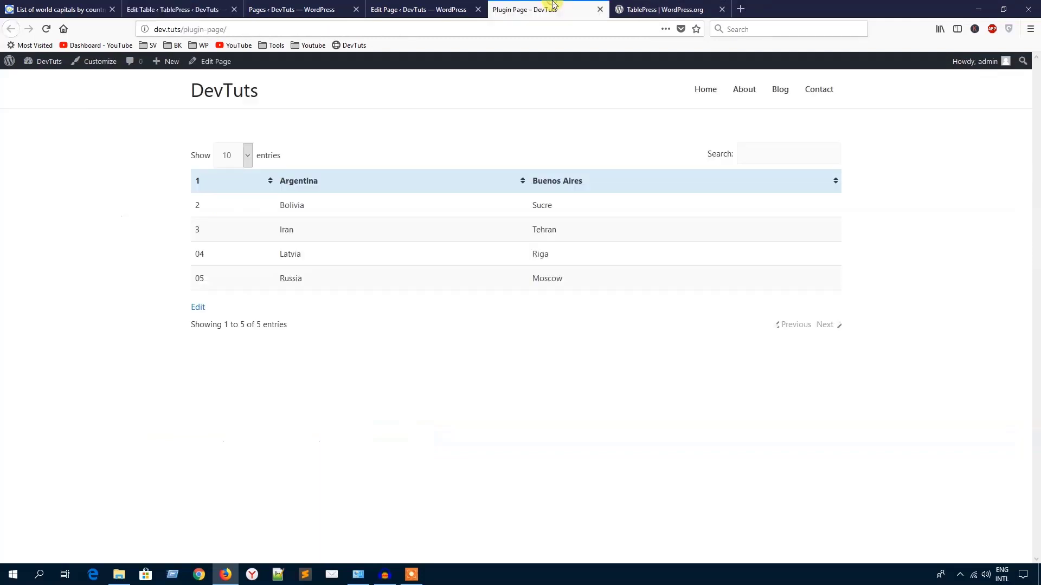
# Reload the Plugin Page to confirm the espresso image, then return to the editor without deleting columns.
pyautogui.click(47, 29)
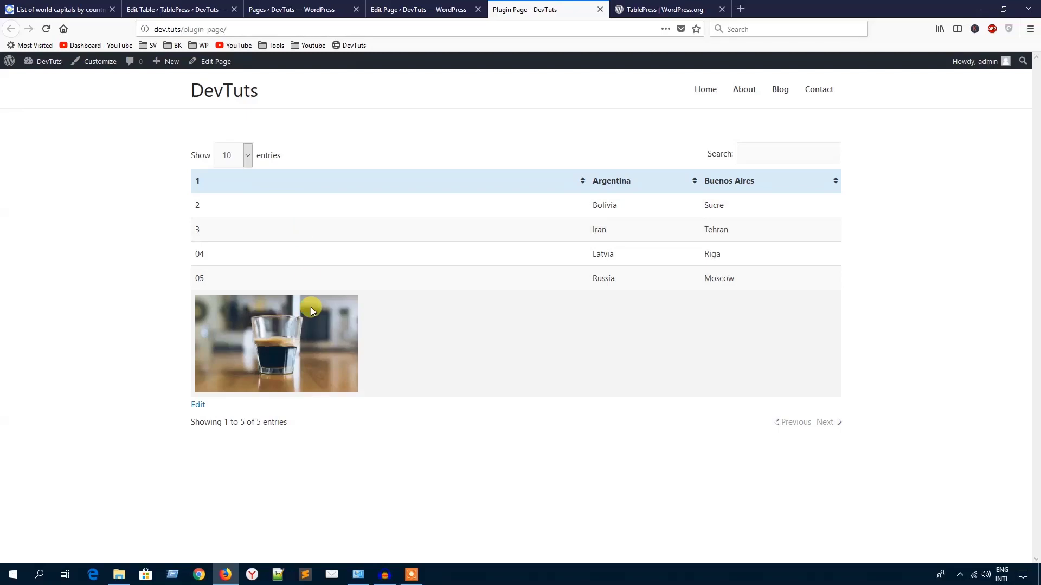
pyautogui.click(173, 10)
pyautogui.click(529, 259)
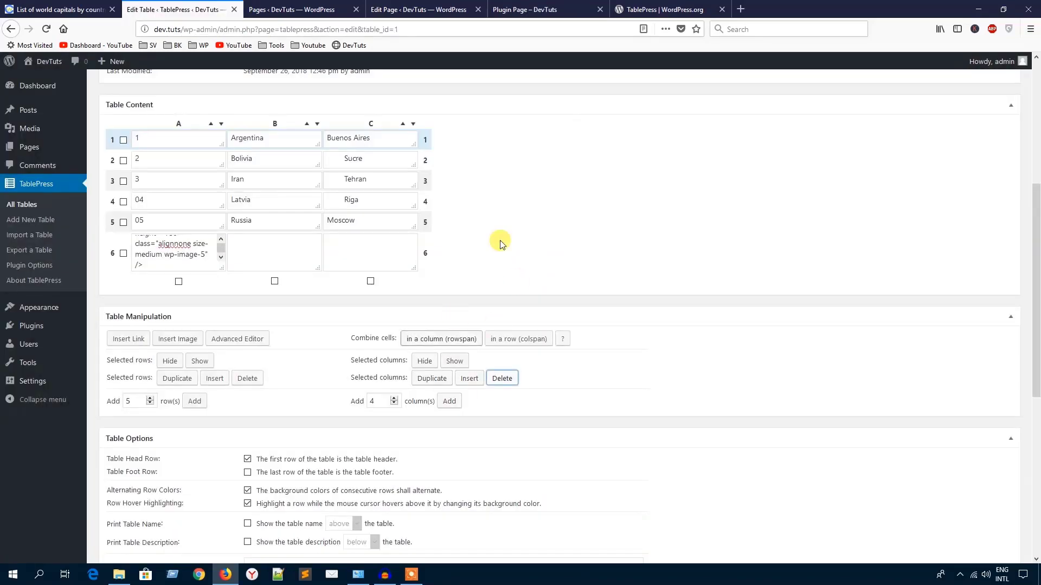
# Add one new column D and put the coffee image into cell D1.
pyautogui.doubleClick(369, 401)
pyautogui.click(449, 401)
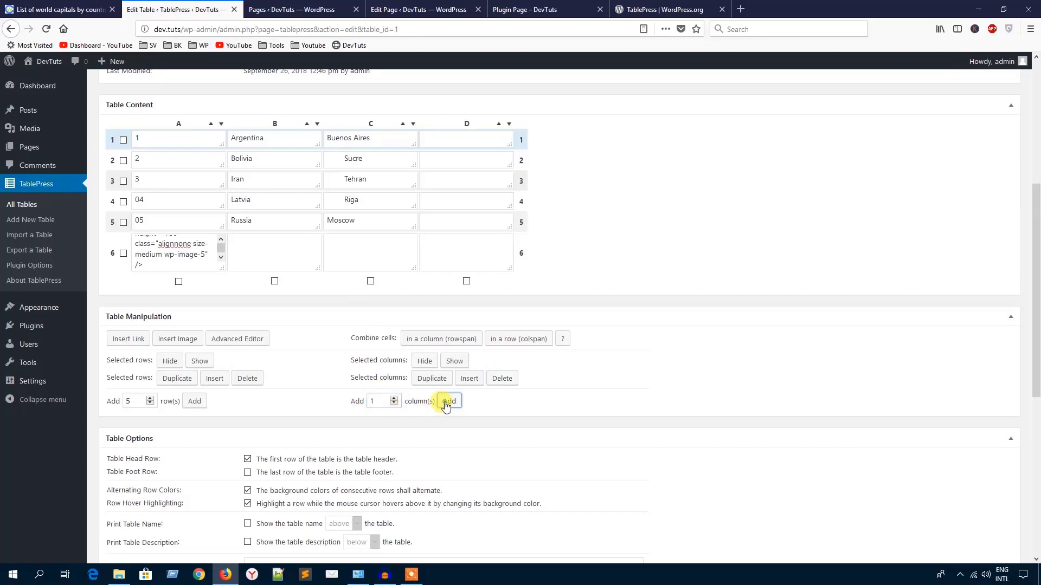
pyautogui.click(470, 142)
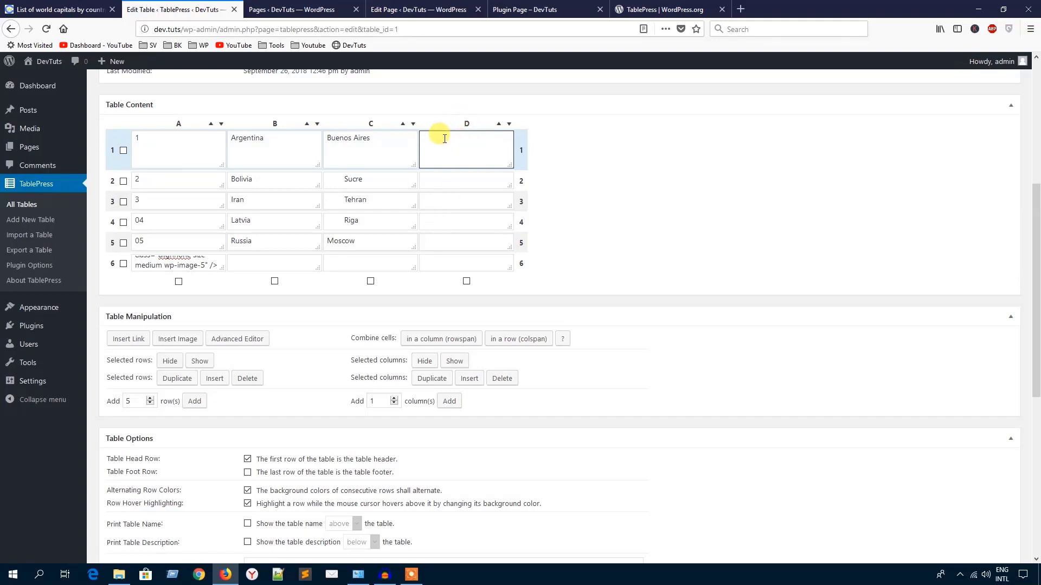
pyautogui.click(191, 343)
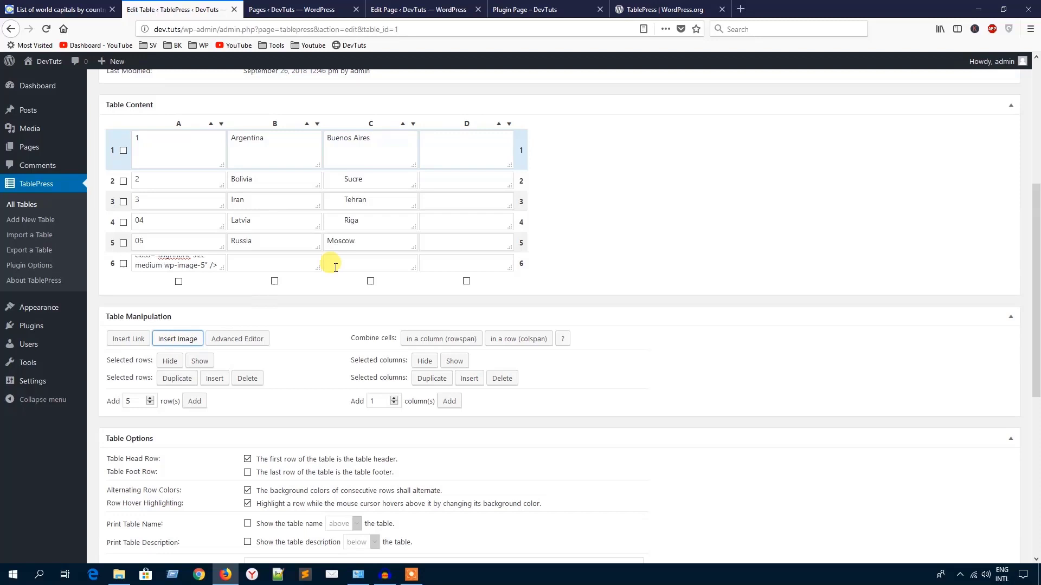
pyautogui.click(428, 151)
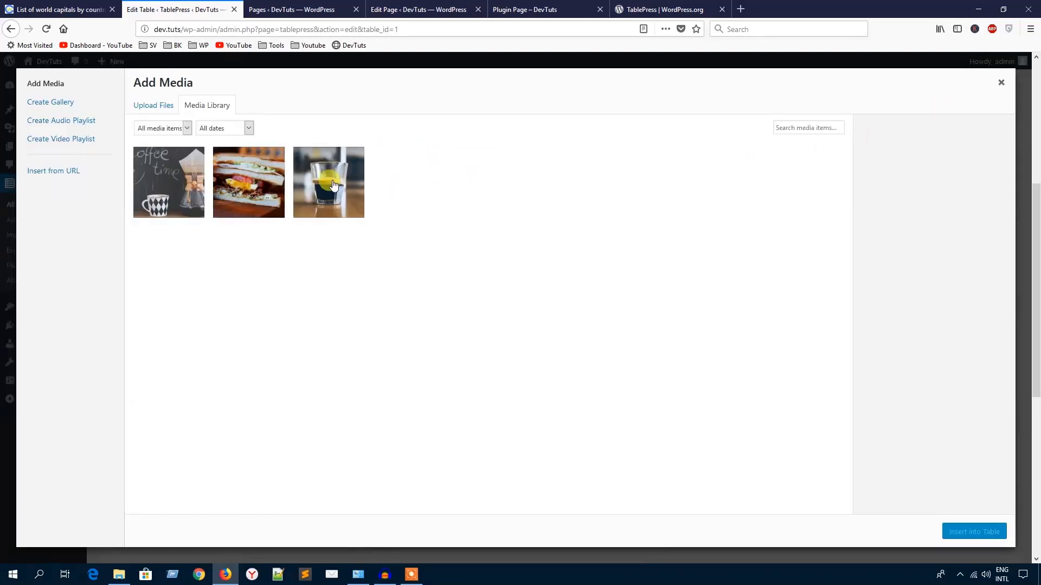
pyautogui.click(277, 184)
pyautogui.click(176, 184)
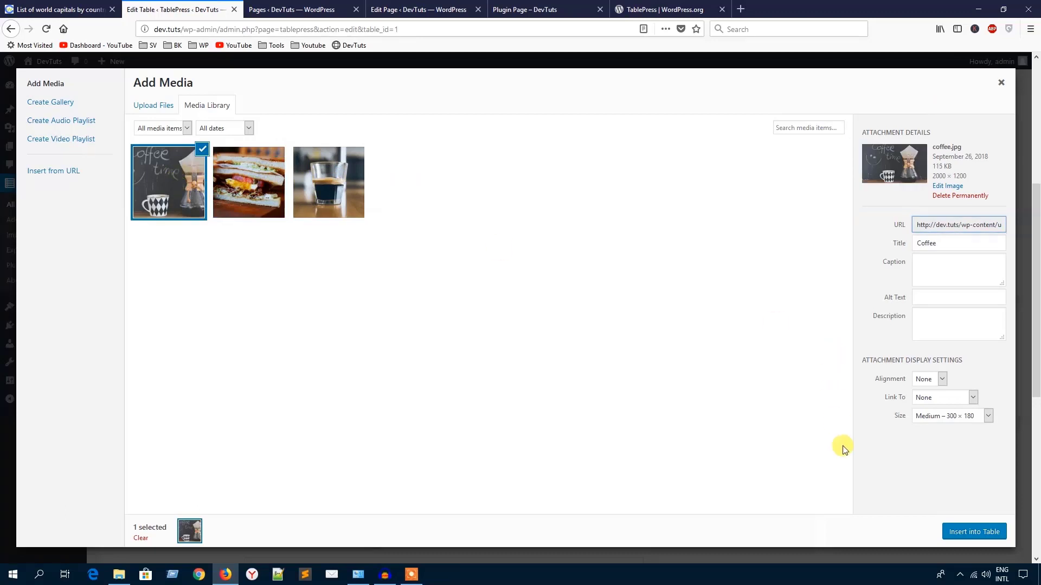
pyautogui.click(958, 535)
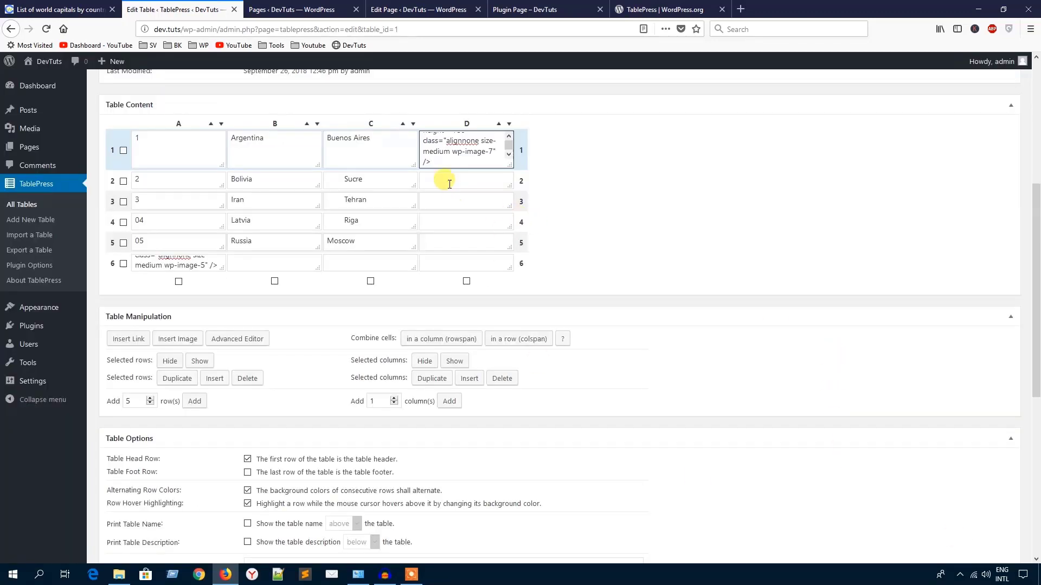
# Insert the espresso image into cells D2 and D3.
pyautogui.click(443, 180)
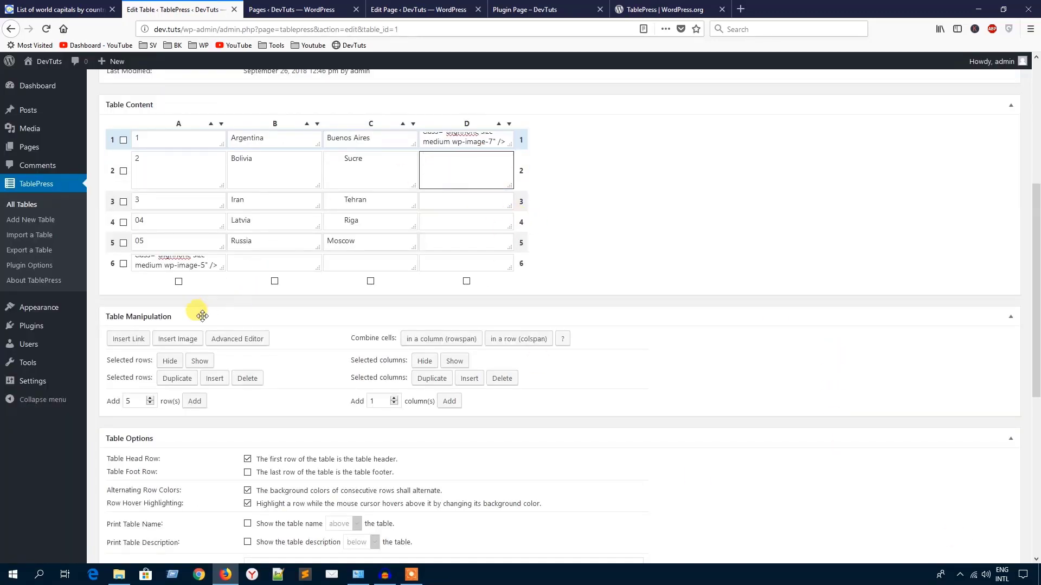
pyautogui.click(180, 339)
pyautogui.click(453, 174)
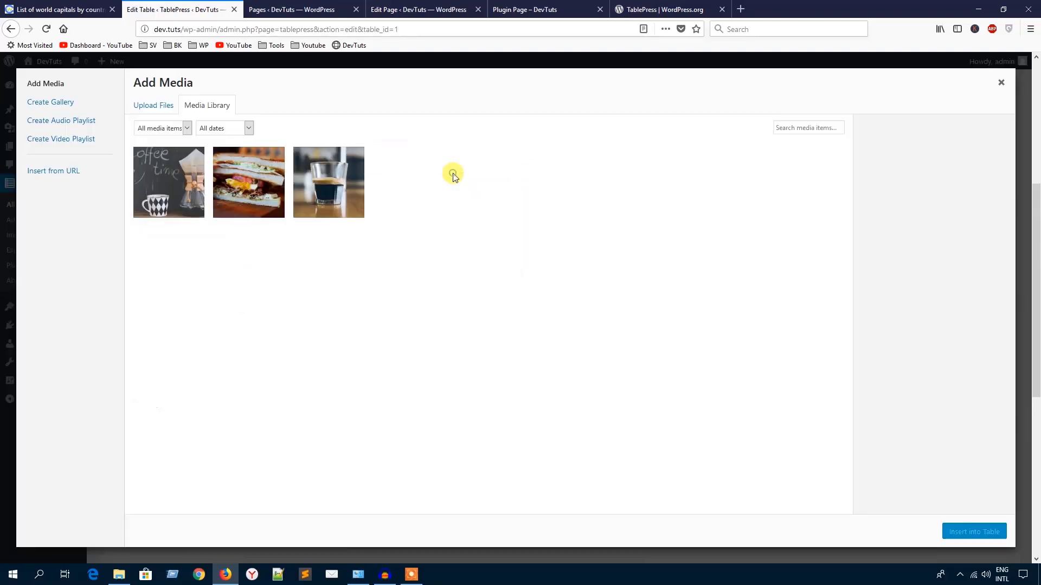
pyautogui.click(321, 184)
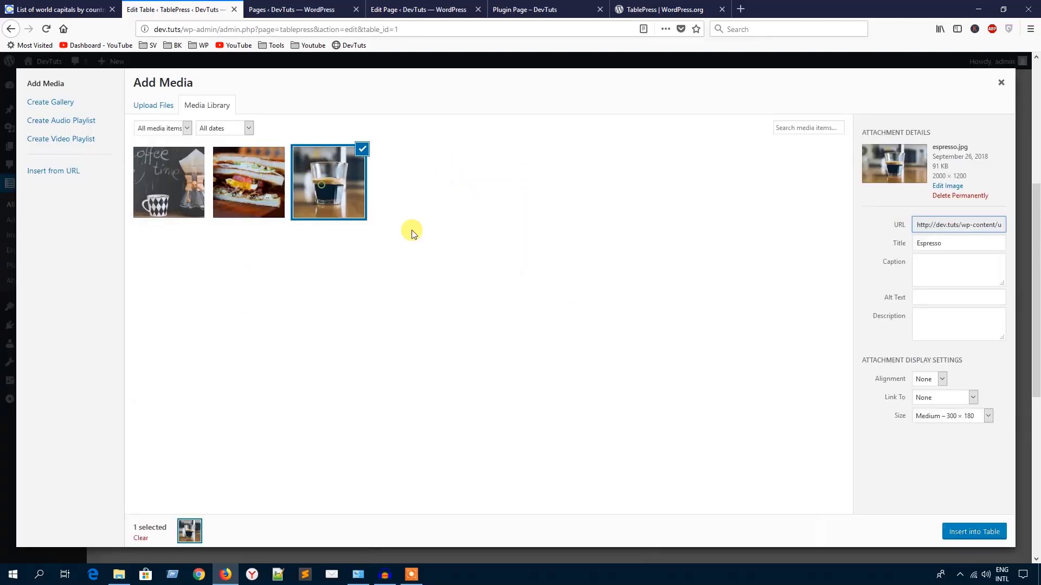
pyautogui.click(959, 531)
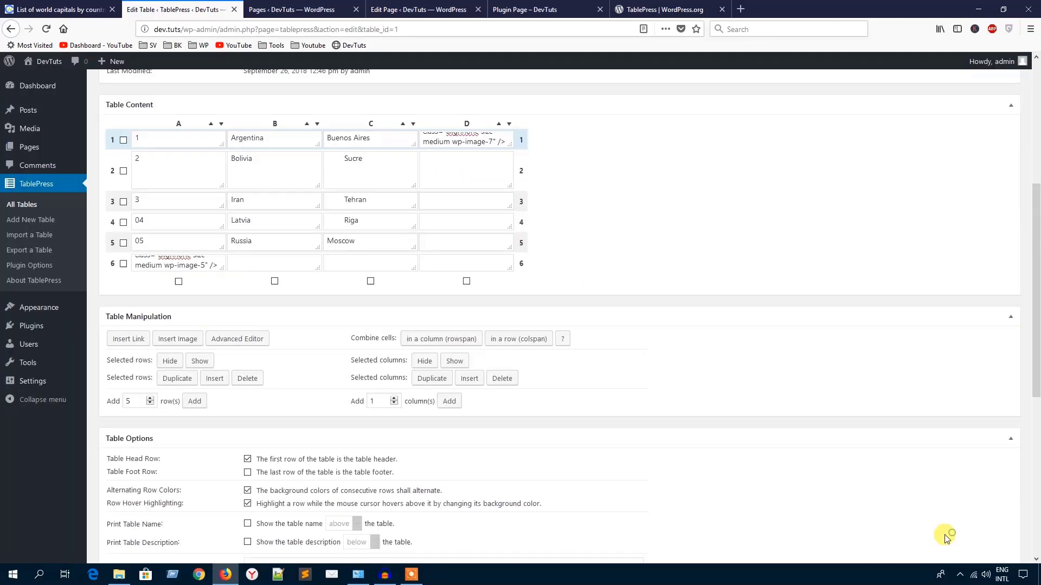
pyautogui.click(432, 200)
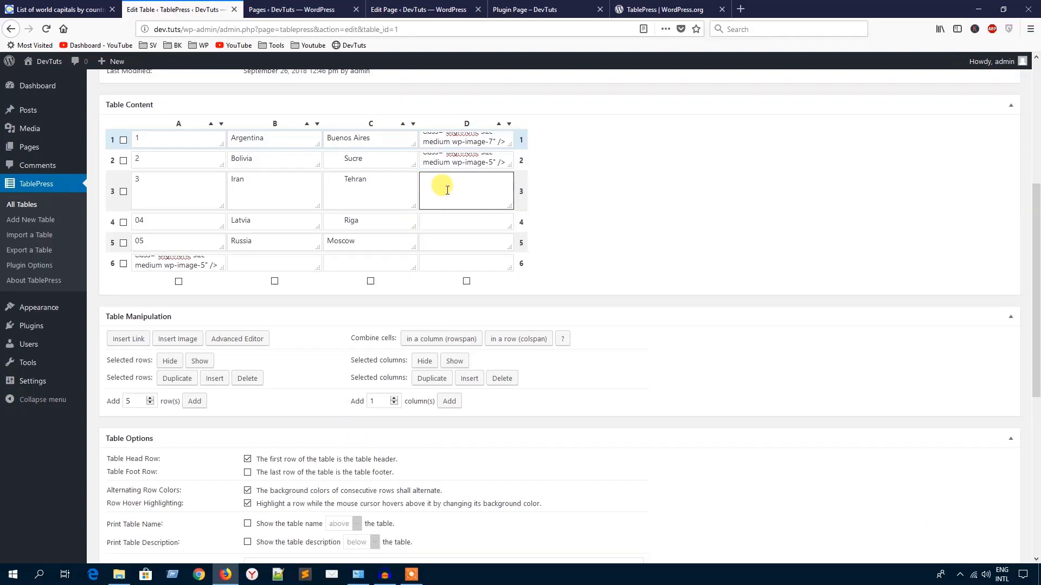
pyautogui.click(189, 344)
pyautogui.click(440, 184)
pyautogui.click(341, 192)
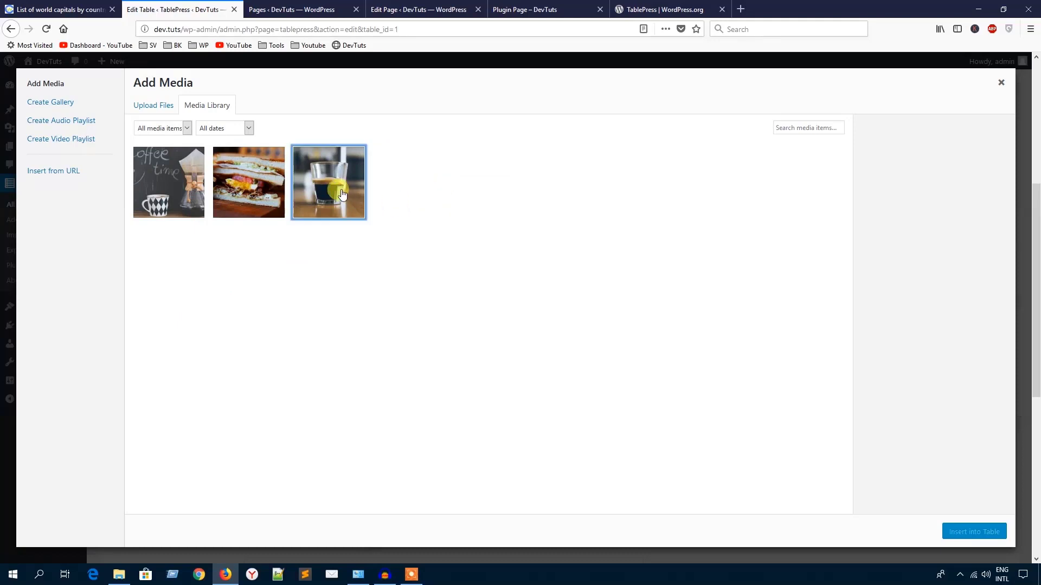
pyautogui.click(342, 192)
pyautogui.click(957, 534)
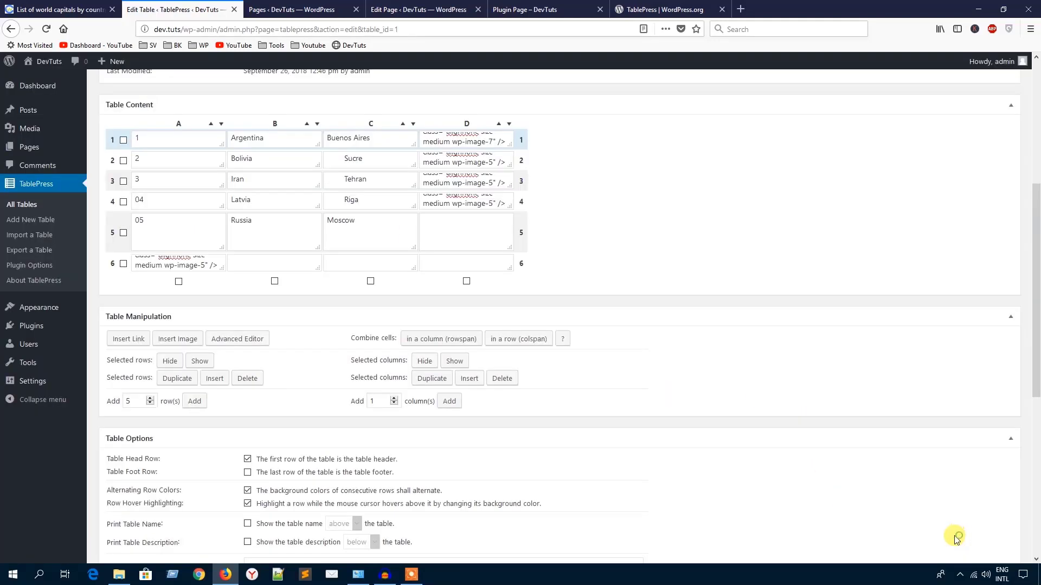
# Insert the espresso image into cell D6.
pyautogui.click(451, 263)
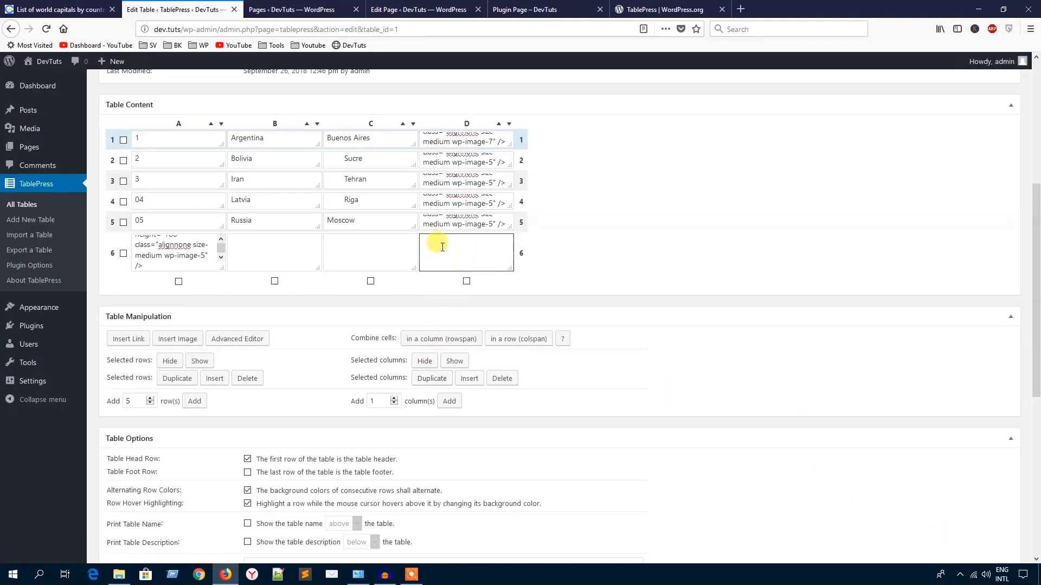
pyautogui.click(178, 342)
pyautogui.click(455, 253)
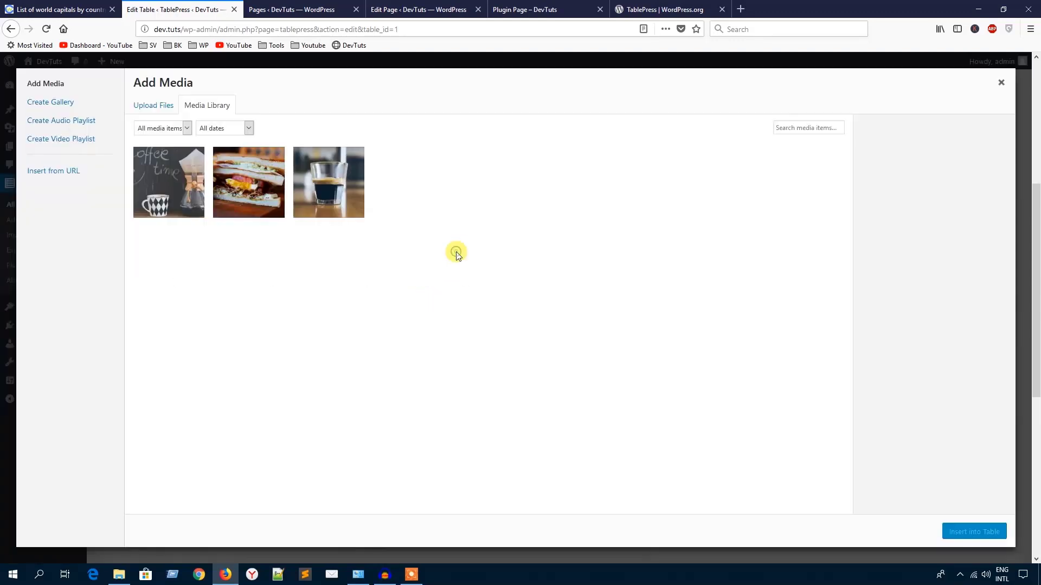
pyautogui.click(332, 190)
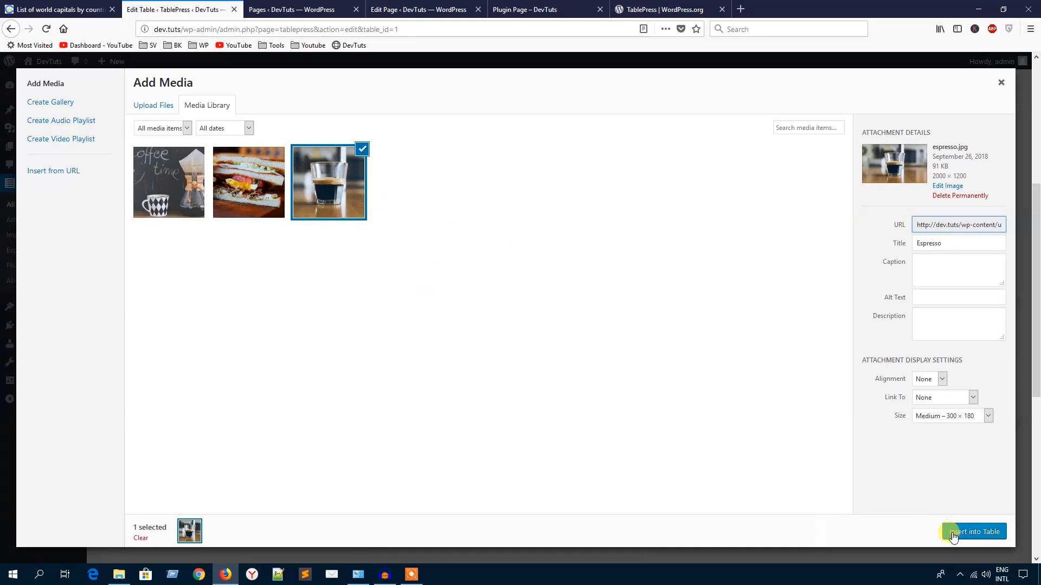
pyautogui.click(974, 532)
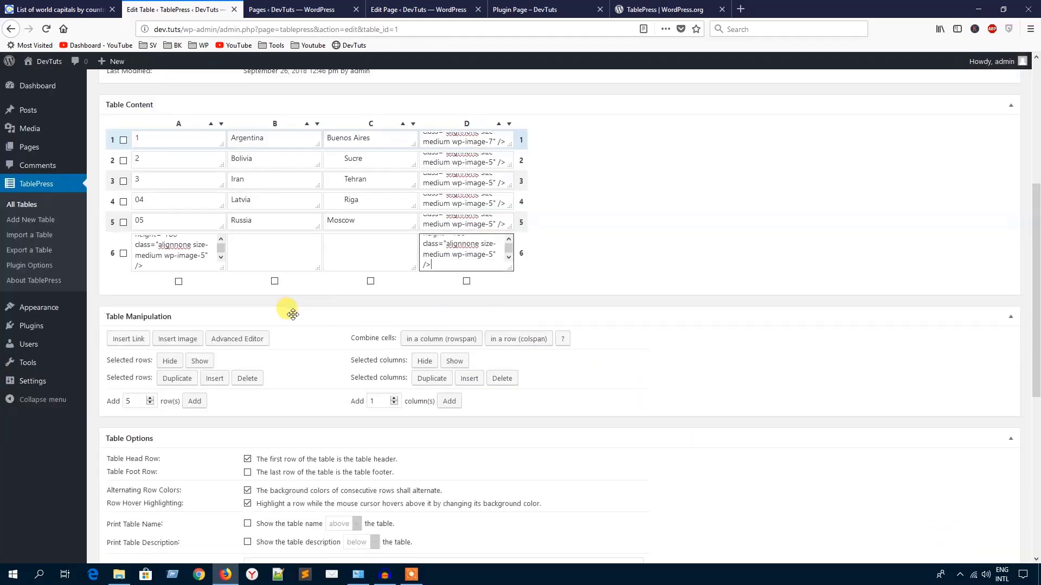
pyautogui.scroll(4, 293, 314)
pyautogui.scroll(1, 313, 317)
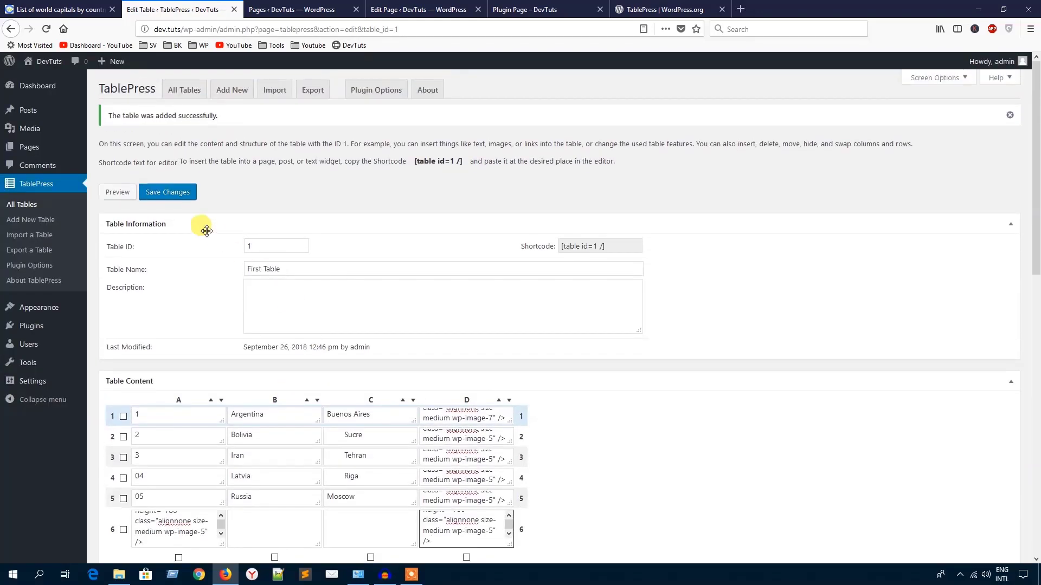
# Save First Table, then reload the Plugin Page and scroll through the column D coffee images.
pyautogui.click(170, 193)
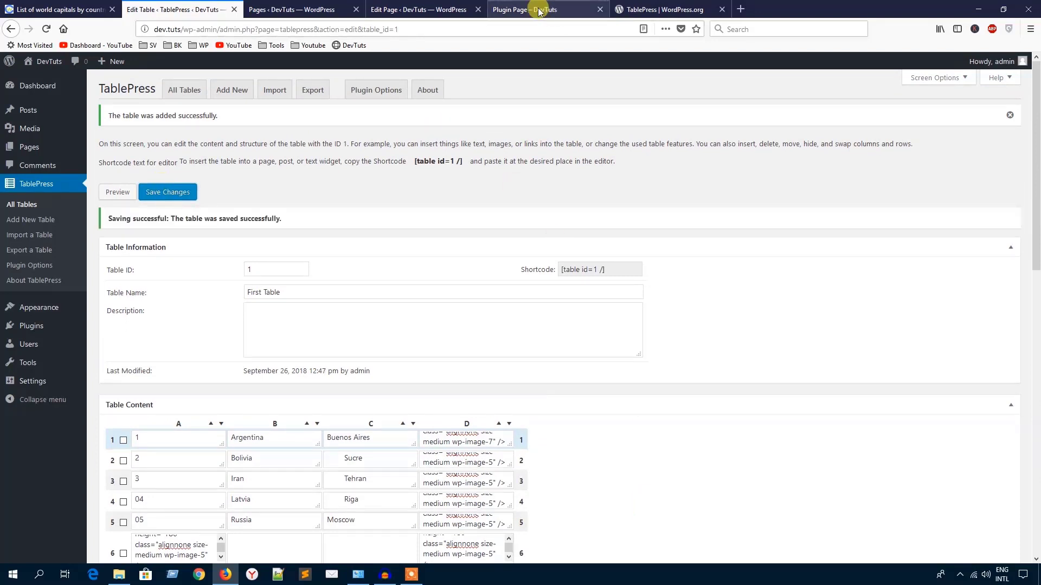
pyautogui.click(539, 10)
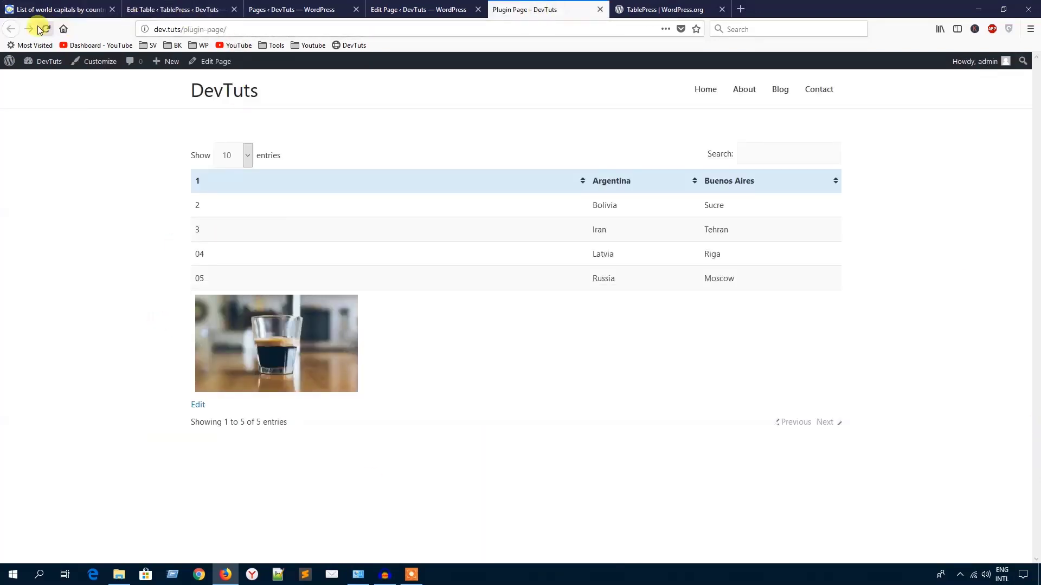
pyautogui.click(47, 29)
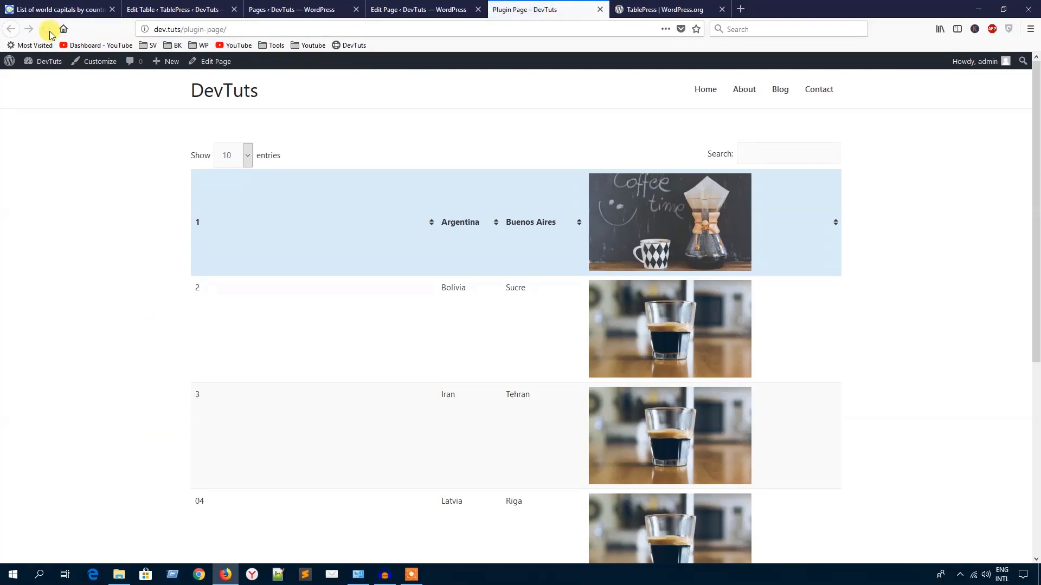
pyautogui.scroll(-3, 632, 302)
pyautogui.scroll(-4, 632, 302)
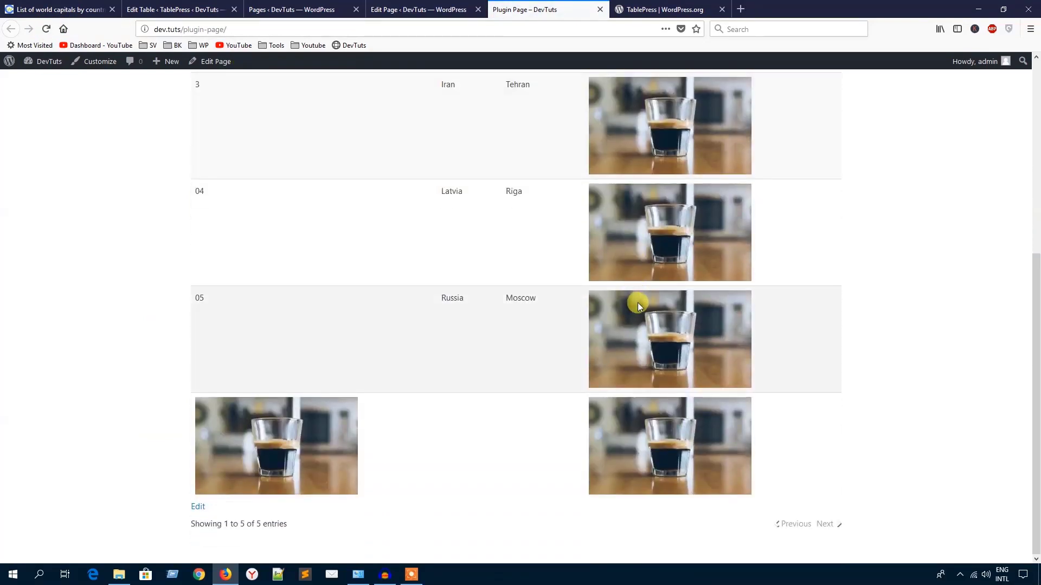
pyautogui.scroll(5, 637, 302)
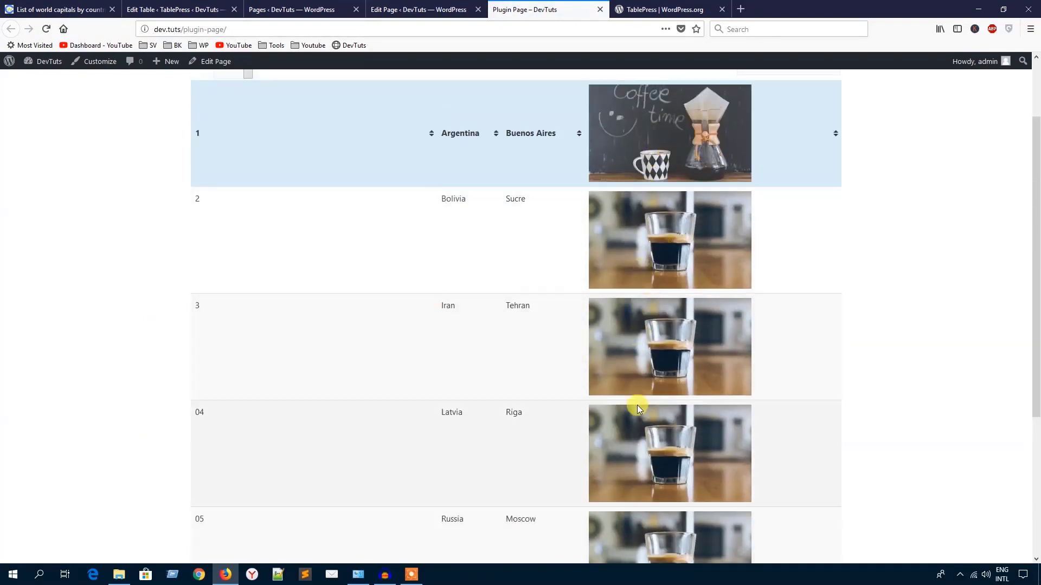
pyautogui.scroll(-4, 586, 382)
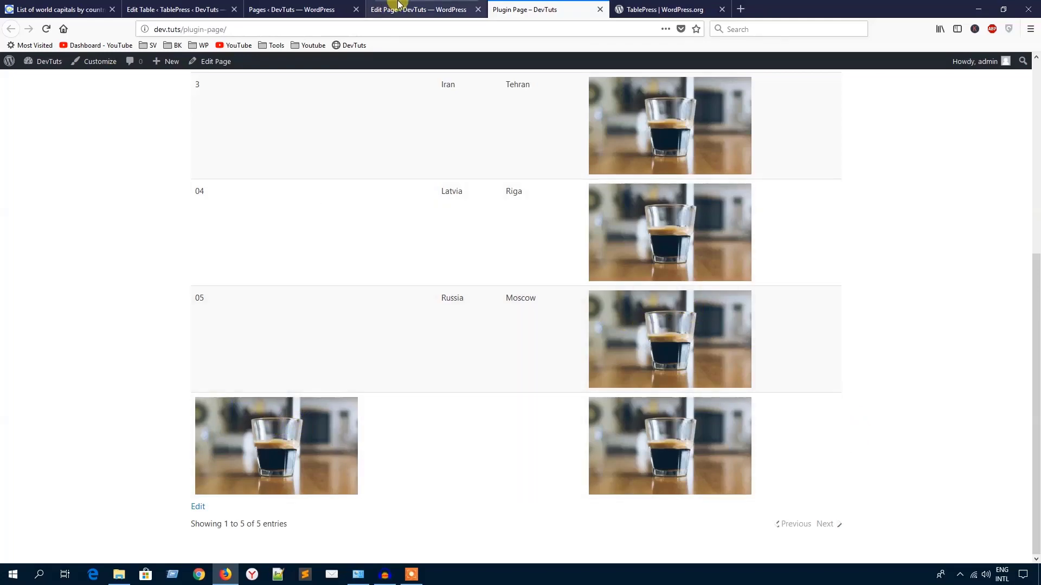
# Delete the espresso image code from cell A6 and save First Table.
pyautogui.click(163, 9)
pyautogui.scroll(-4, 79, 339)
pyautogui.scroll(-2, 78, 339)
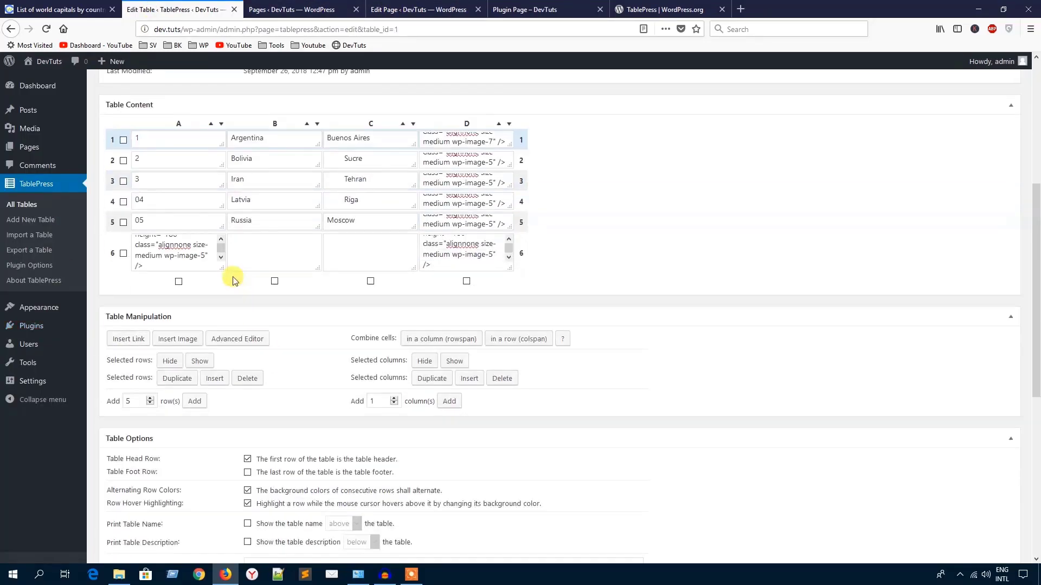
pyautogui.tripleClick(162, 264)
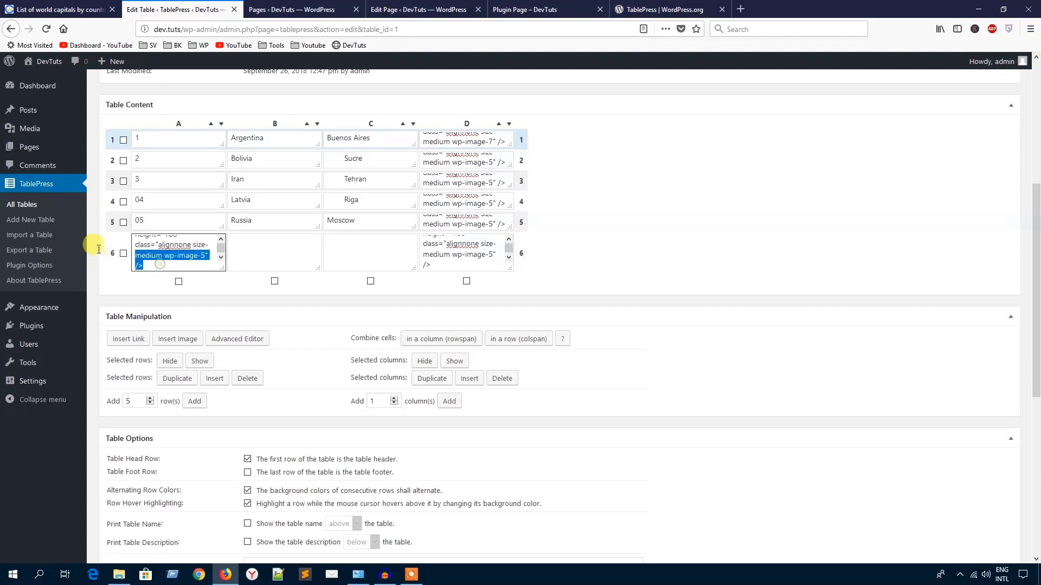
pyautogui.press('Delete')
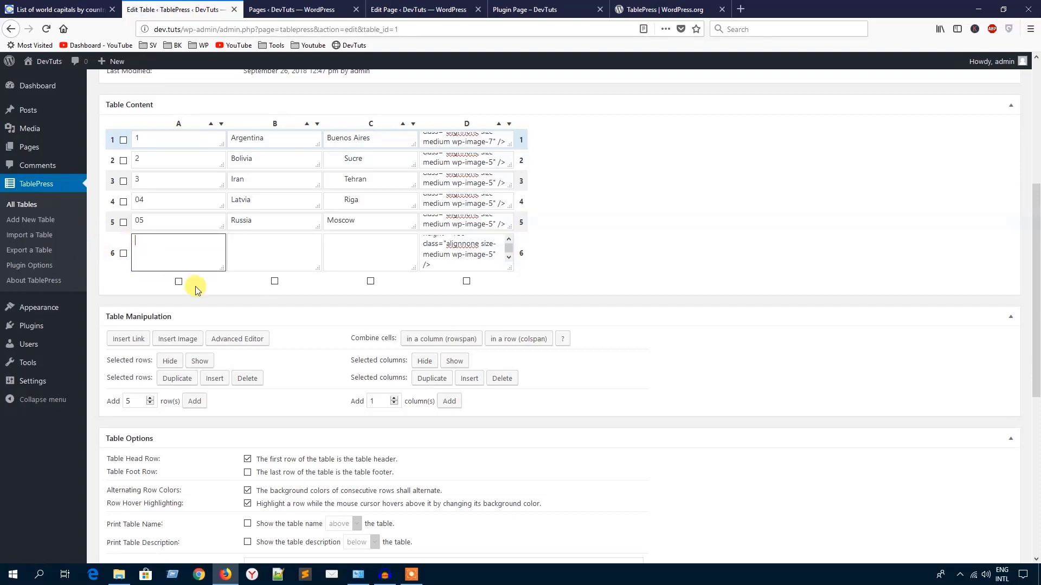
pyautogui.scroll(5, 587, 301)
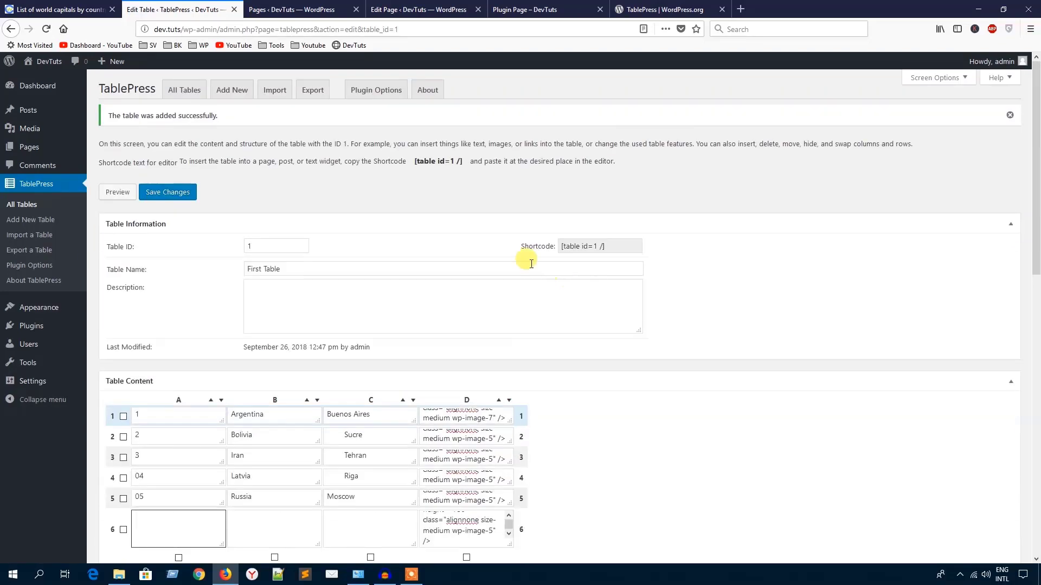
pyautogui.click(171, 194)
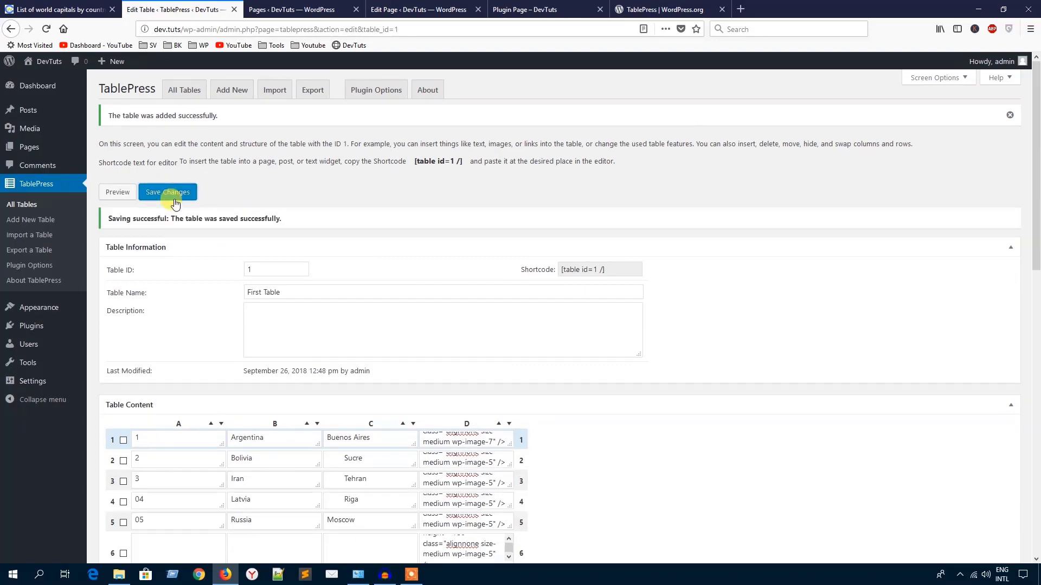
# Glance at the Plugin Page once more, then return to the table editor.
pyautogui.scroll(-12, 302, 272)
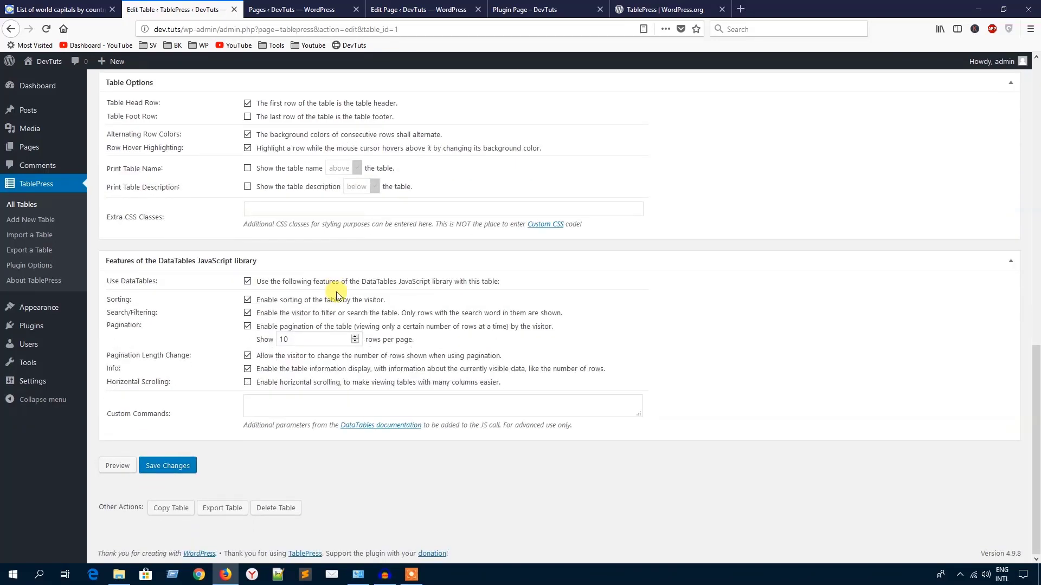
pyautogui.scroll(12, 336, 296)
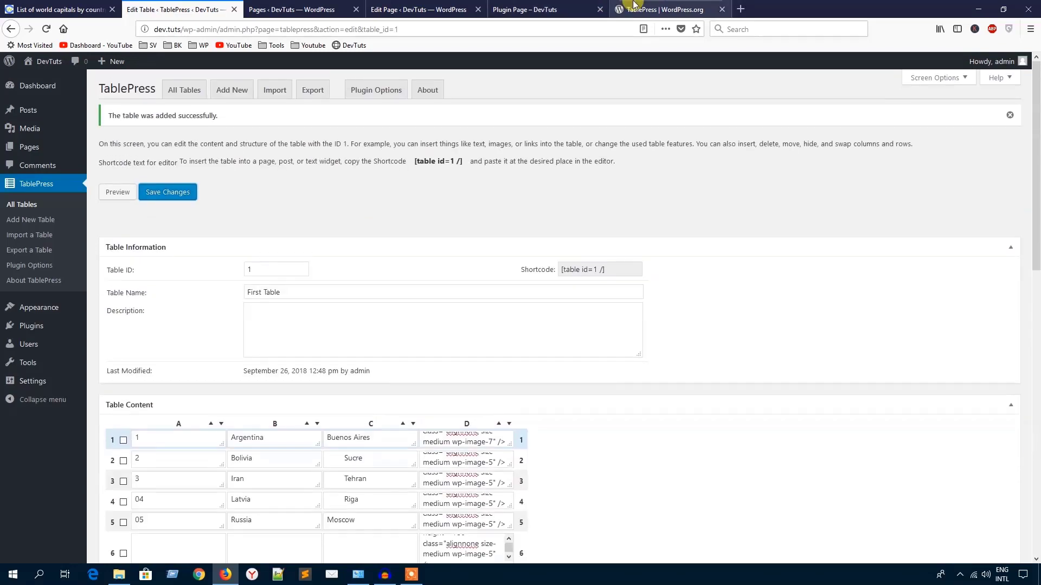
pyautogui.click(542, 9)
pyautogui.click(173, 9)
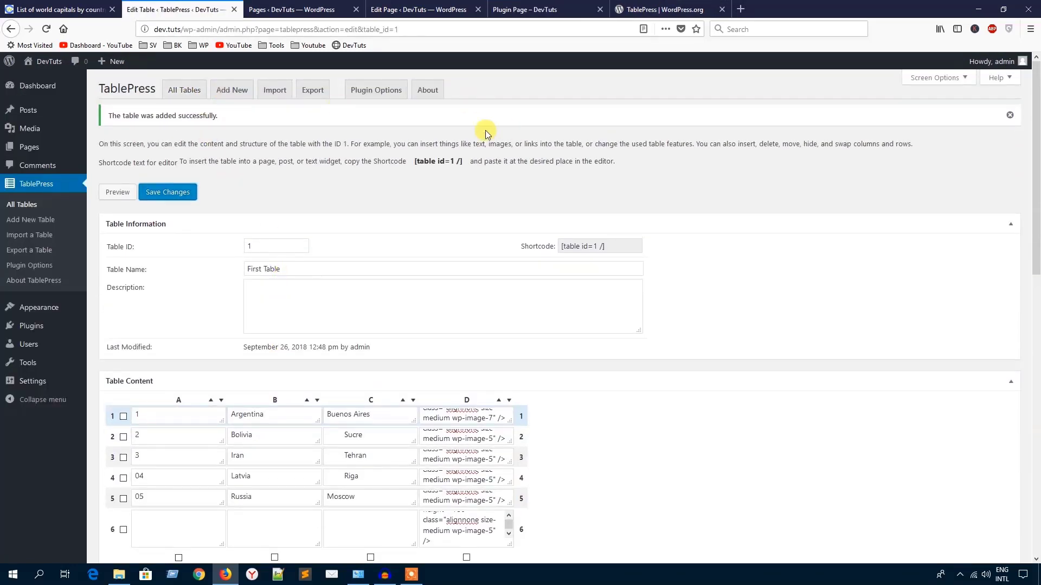
# Open the All Tables list and view First Table's shortcode.
pyautogui.click(187, 95)
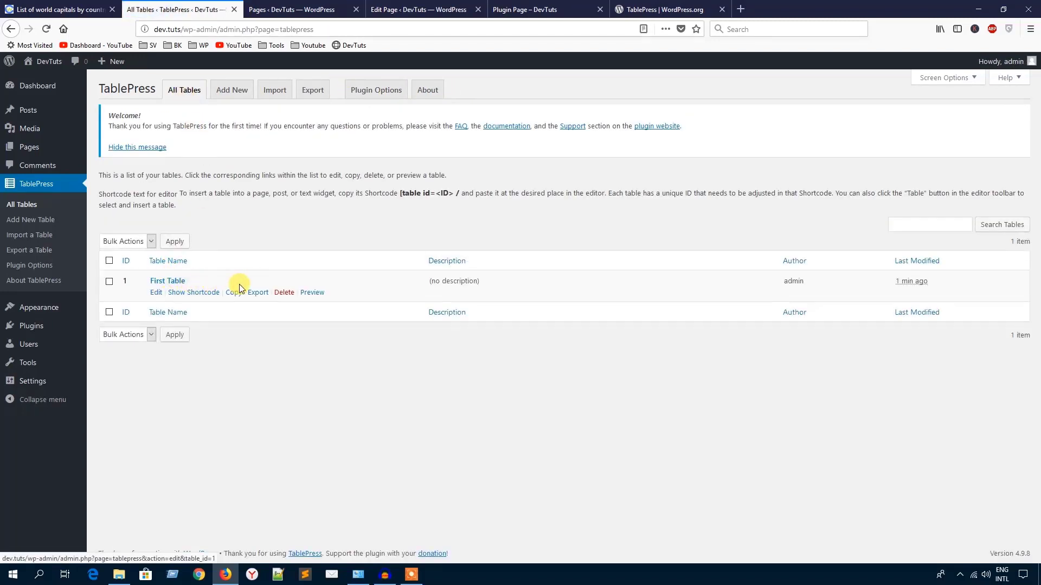
pyautogui.click(199, 294)
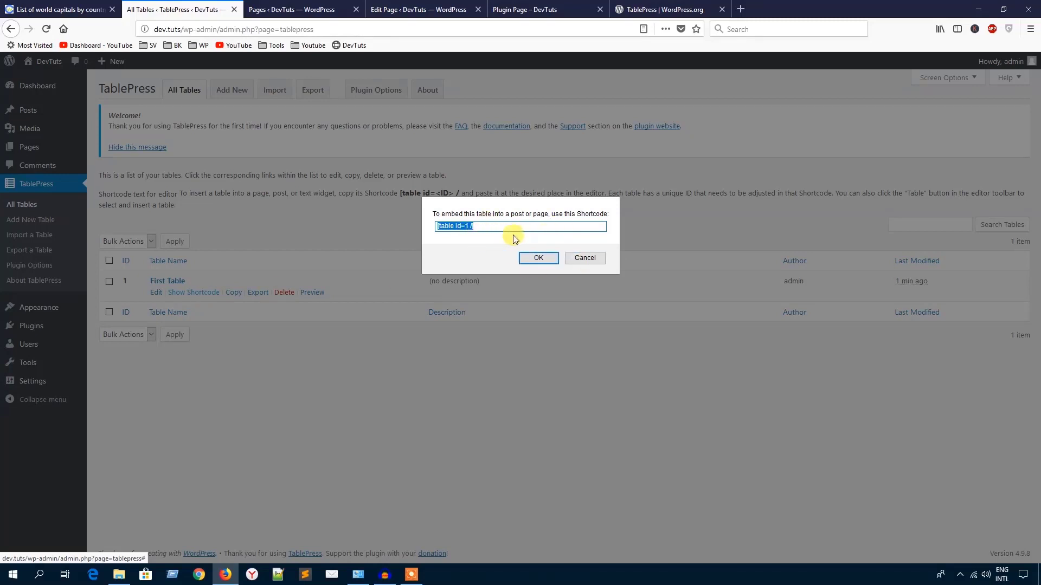
pyautogui.click(586, 257)
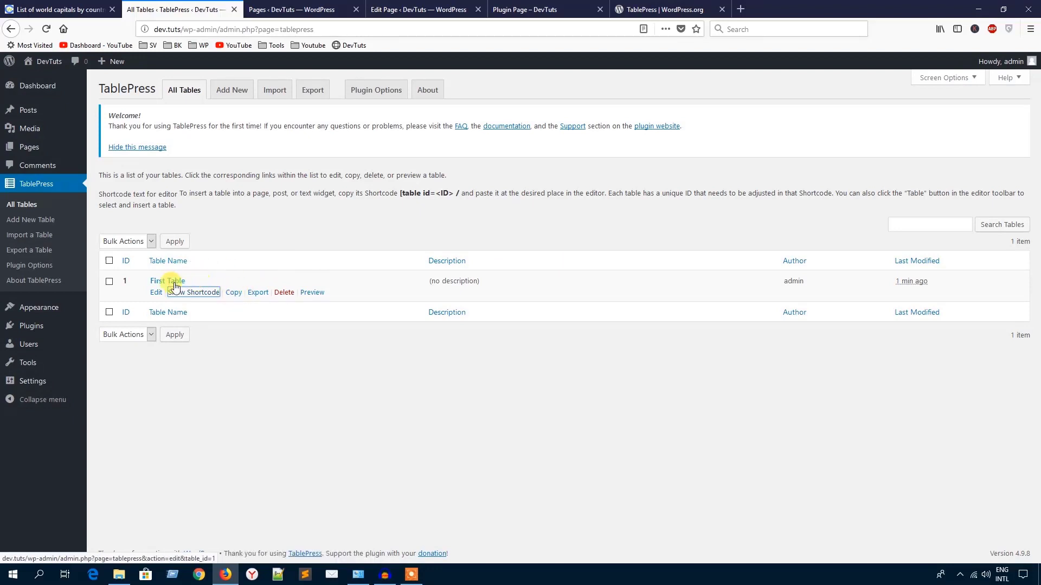
# Copy First Table to create Copy of First Table (ID 2) and check its export page.
pyautogui.click(233, 295)
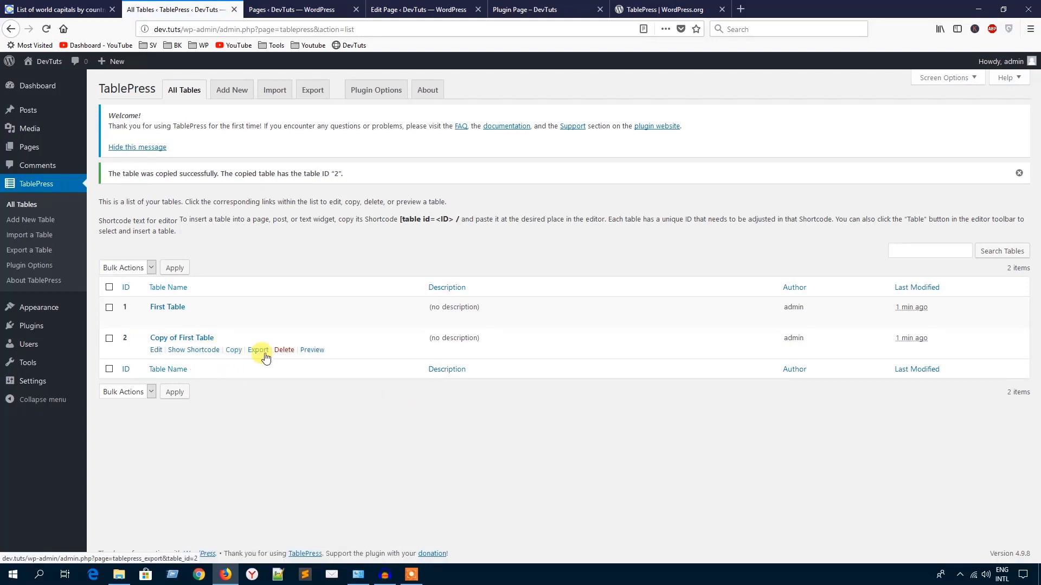
pyautogui.click(259, 351)
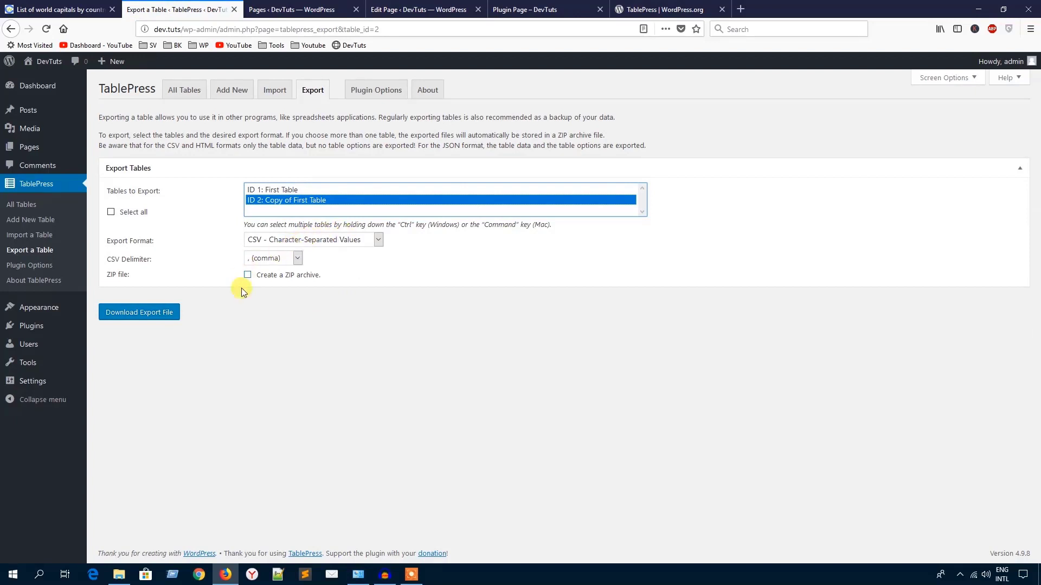
pyautogui.click(12, 28)
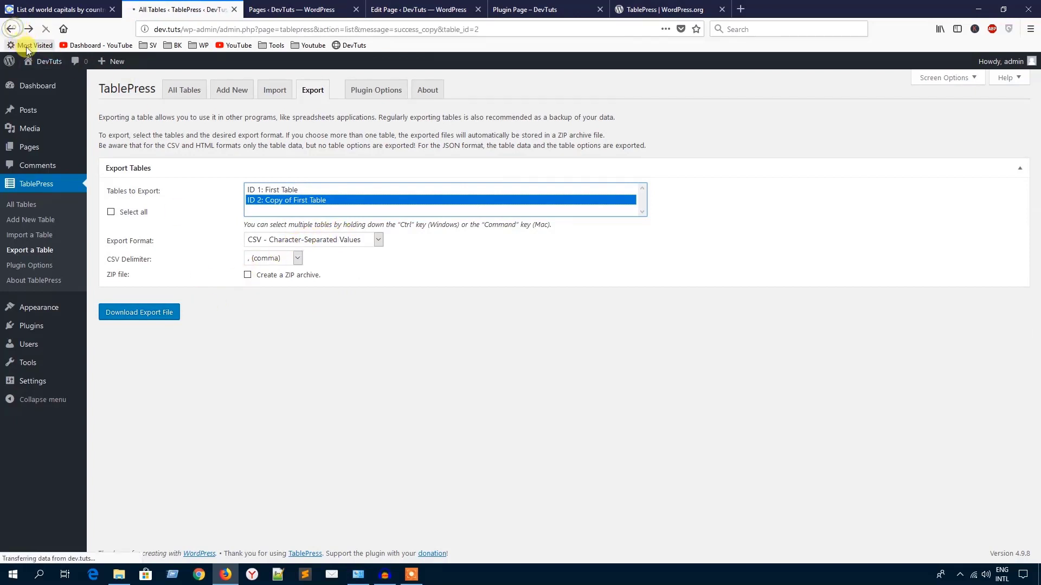
# Browse TablePress's Add New and Import pages.
pyautogui.click(230, 95)
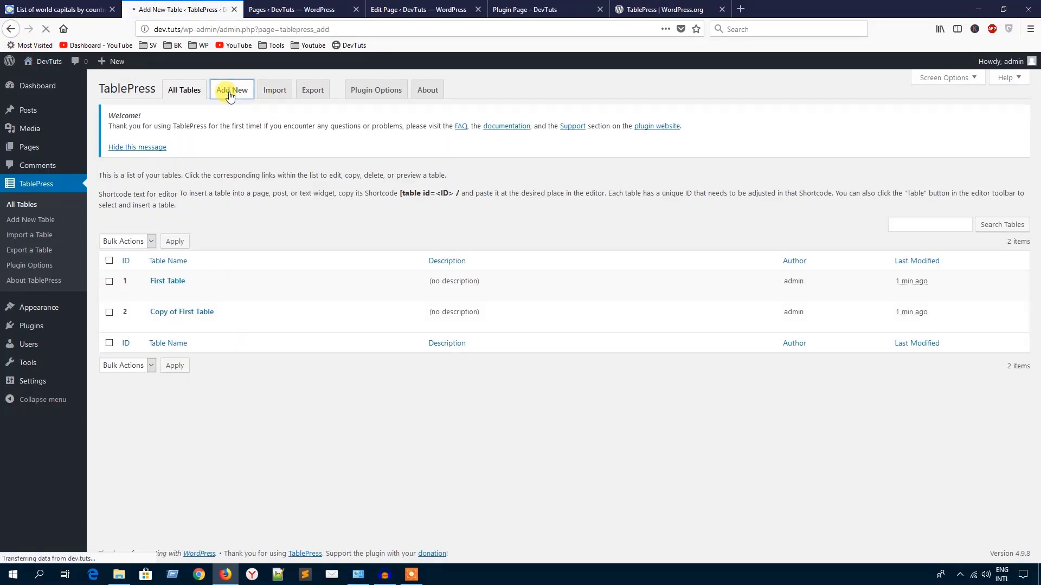
pyautogui.click(266, 93)
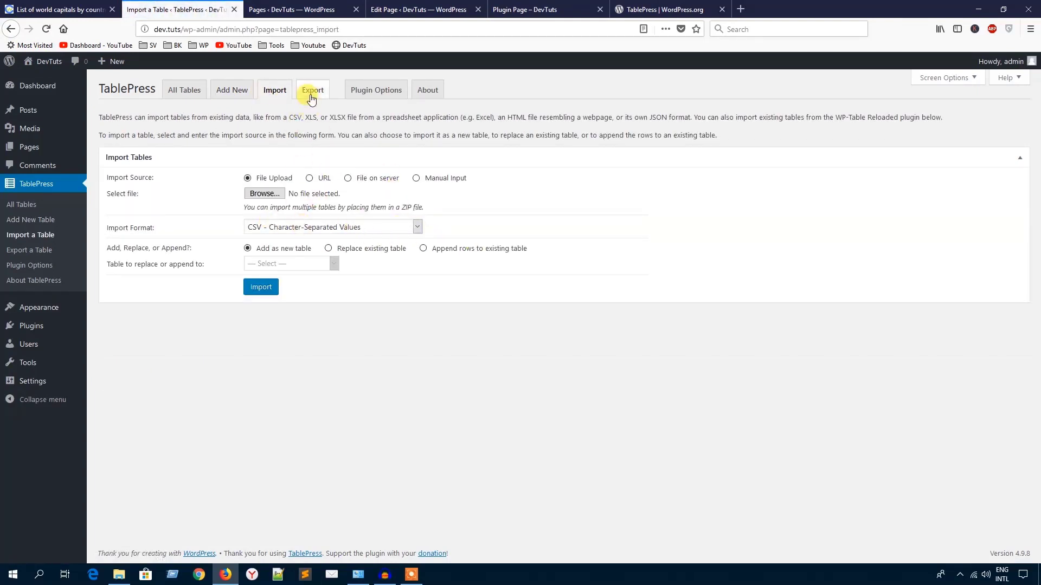
pyautogui.scroll(-5, 302, 233)
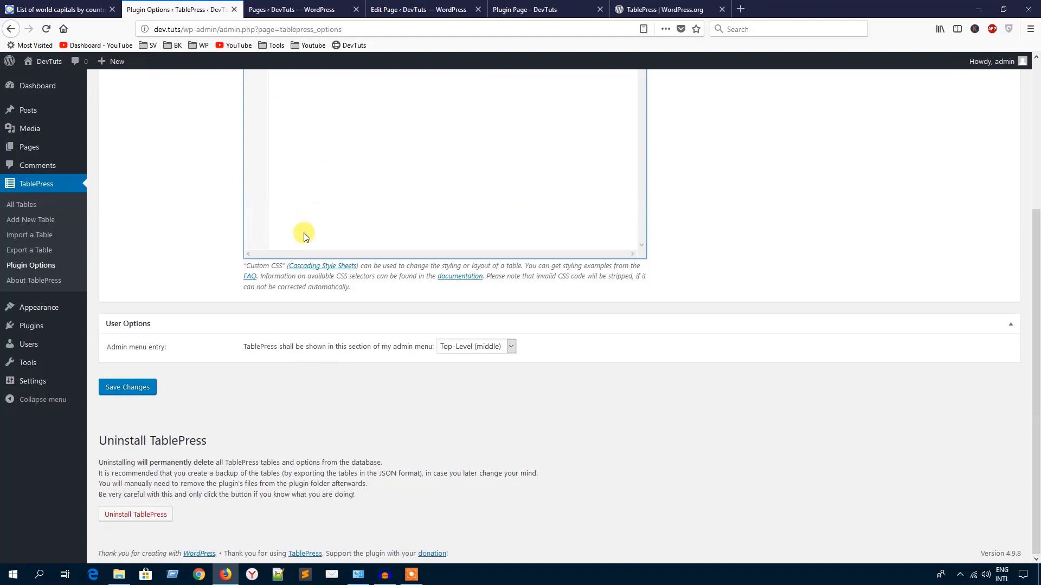
pyautogui.scroll(5, 304, 236)
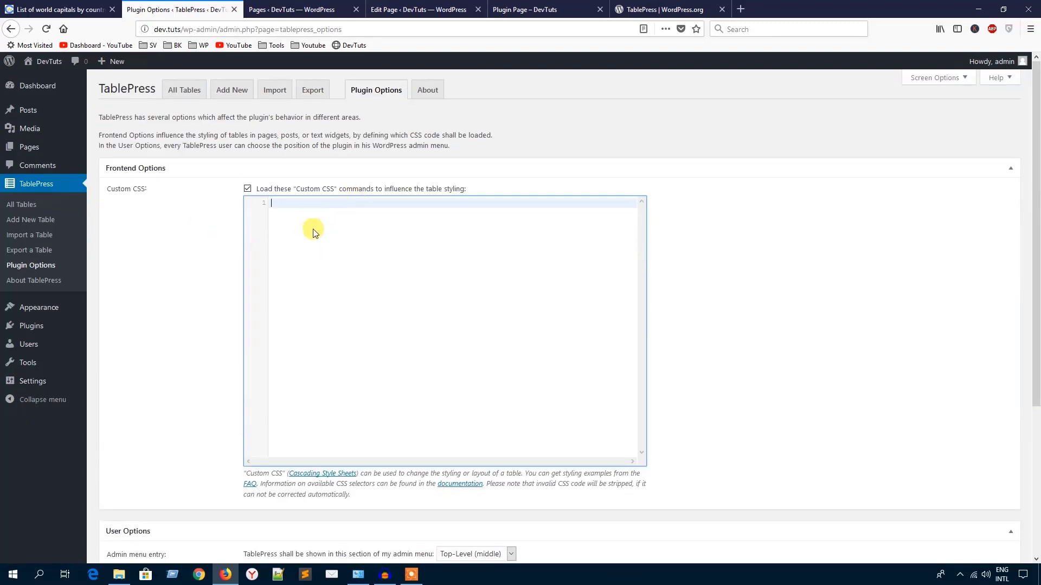
pyautogui.scroll(-5, 313, 228)
# Glance at the Plugin Page and Plugin Options, then show TablePress on WordPress.org.
pyautogui.click(554, 10)
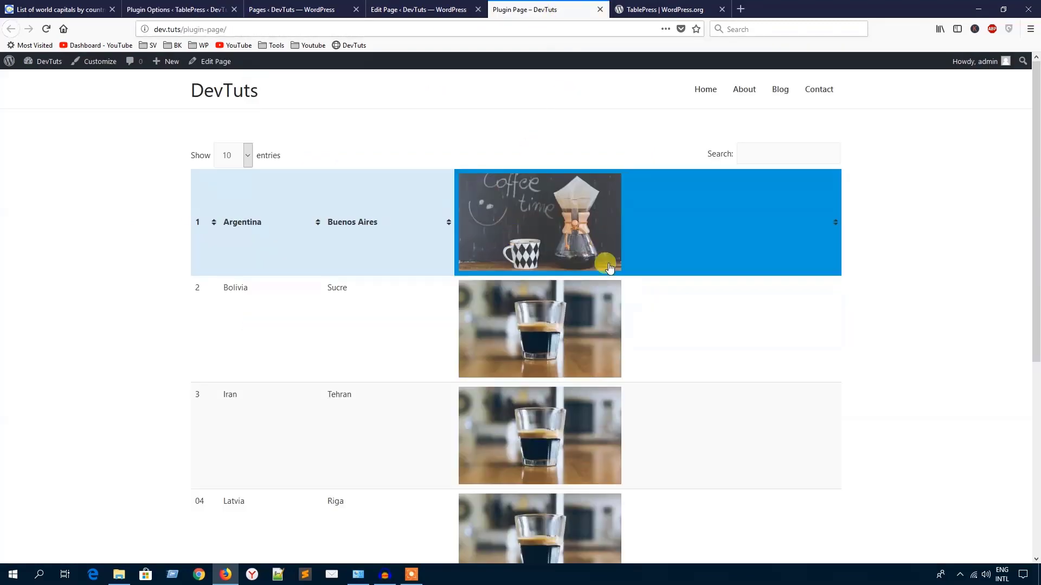
pyautogui.click(173, 9)
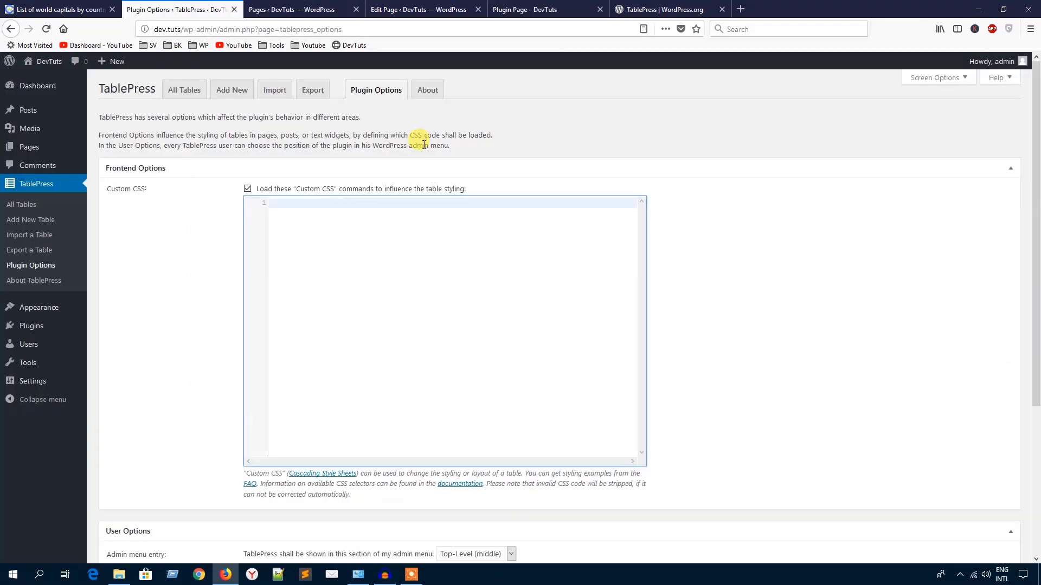
pyautogui.scroll(-5, 388, 253)
pyautogui.scroll(6, 362, 261)
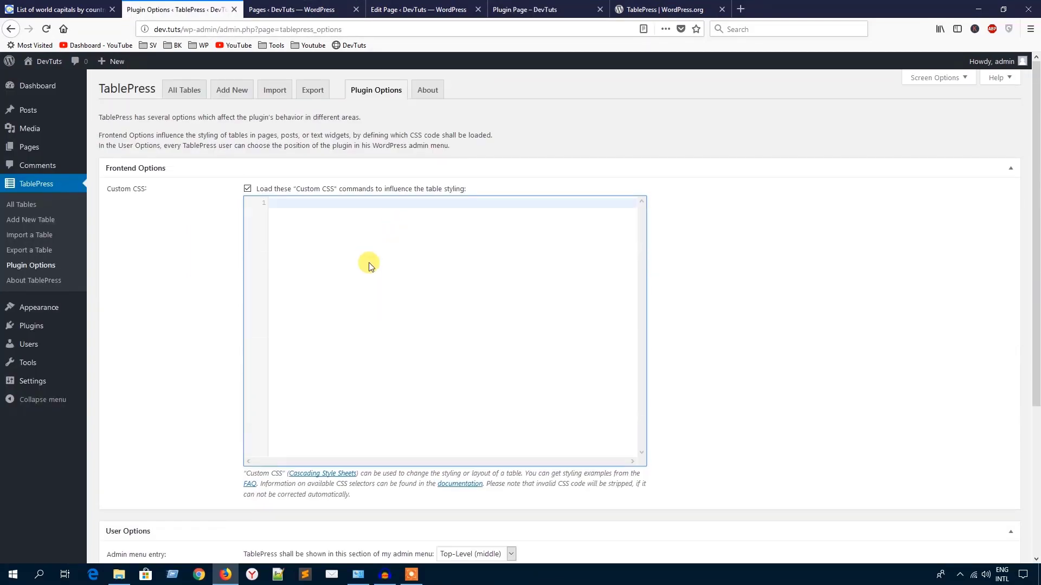
pyautogui.click(621, 9)
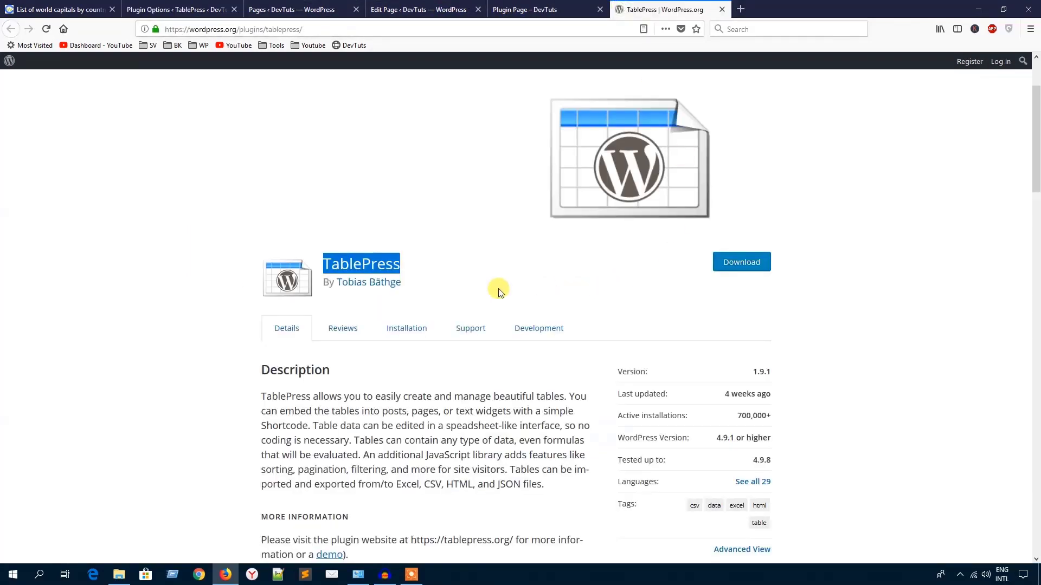